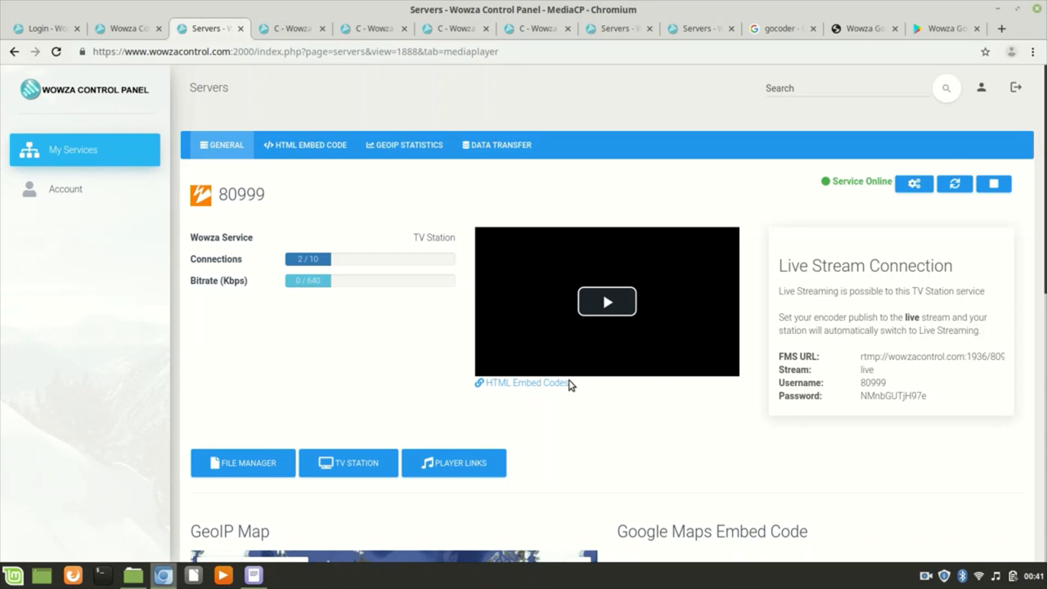
# - Open the 80999 service's overview page and highlight its Live Stream Connection heading
pyautogui.click(50, 31)
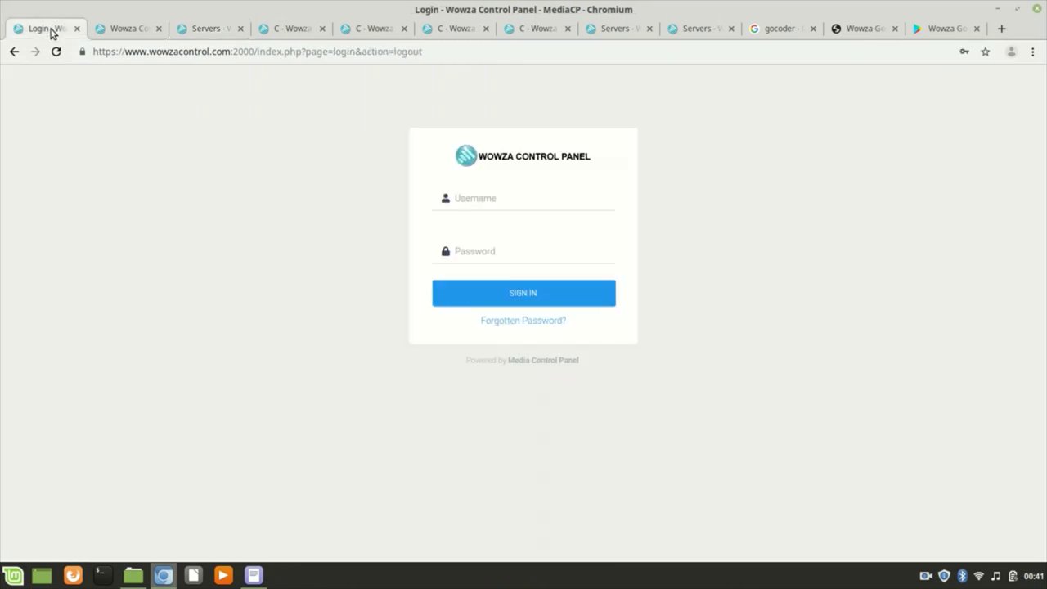
pyautogui.click(116, 31)
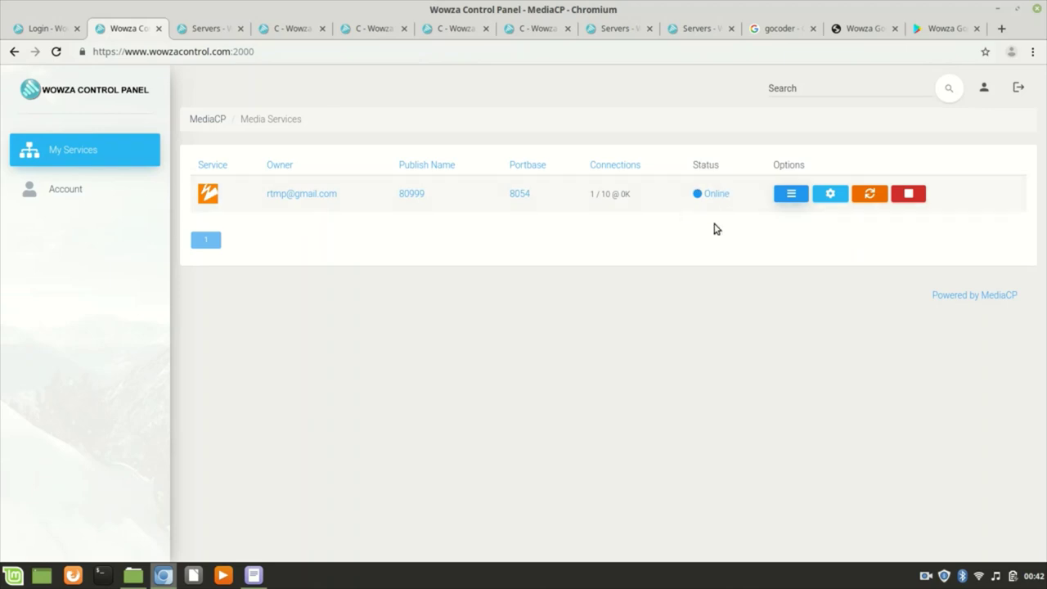
pyautogui.click(796, 199)
pyautogui.click(792, 196)
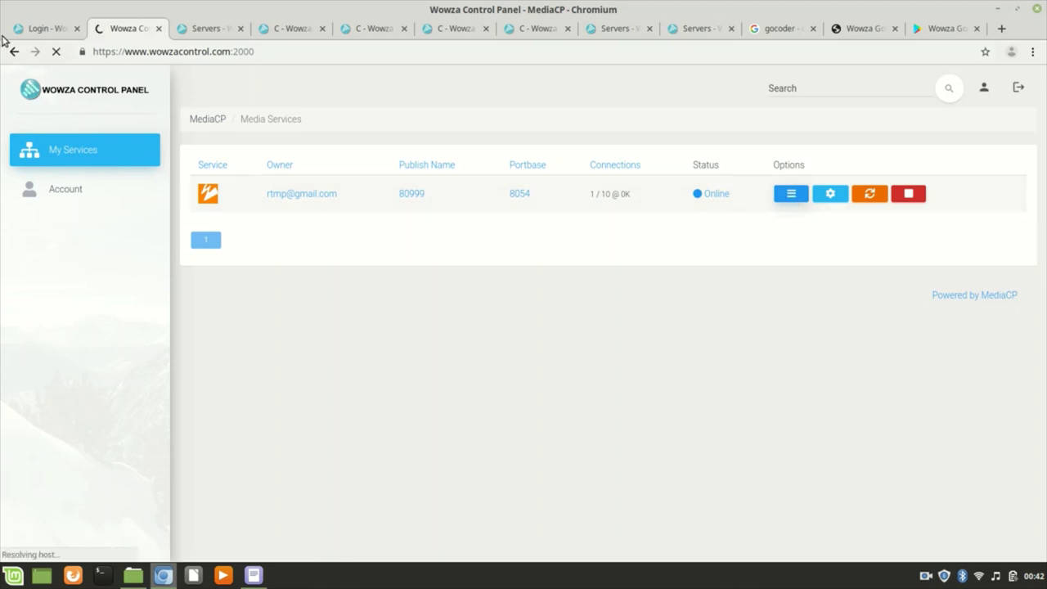
pyautogui.click(207, 28)
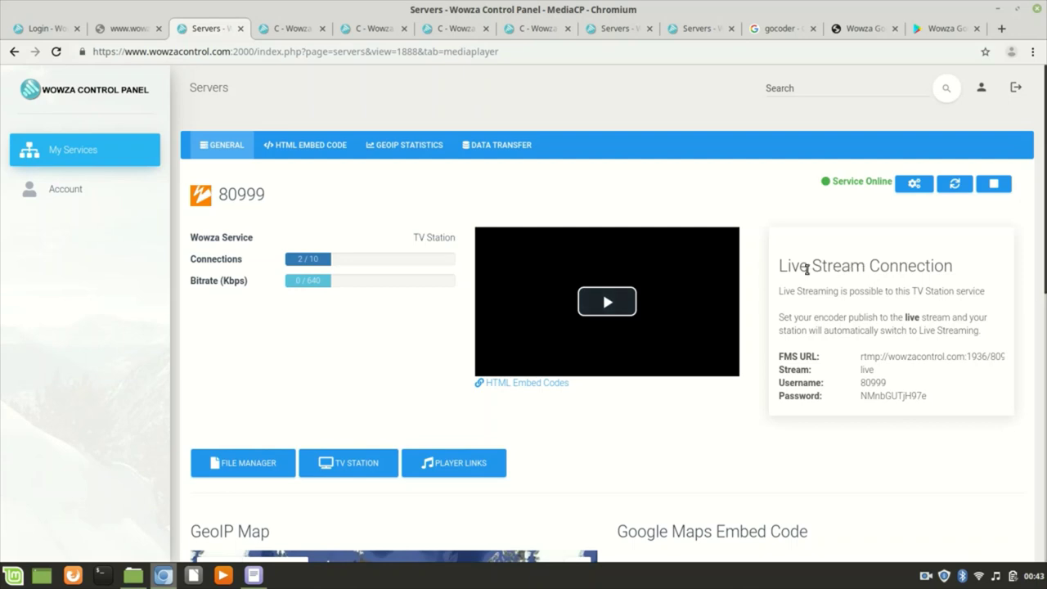
pyautogui.moveTo(847, 269); pyautogui.dragTo(953, 268)
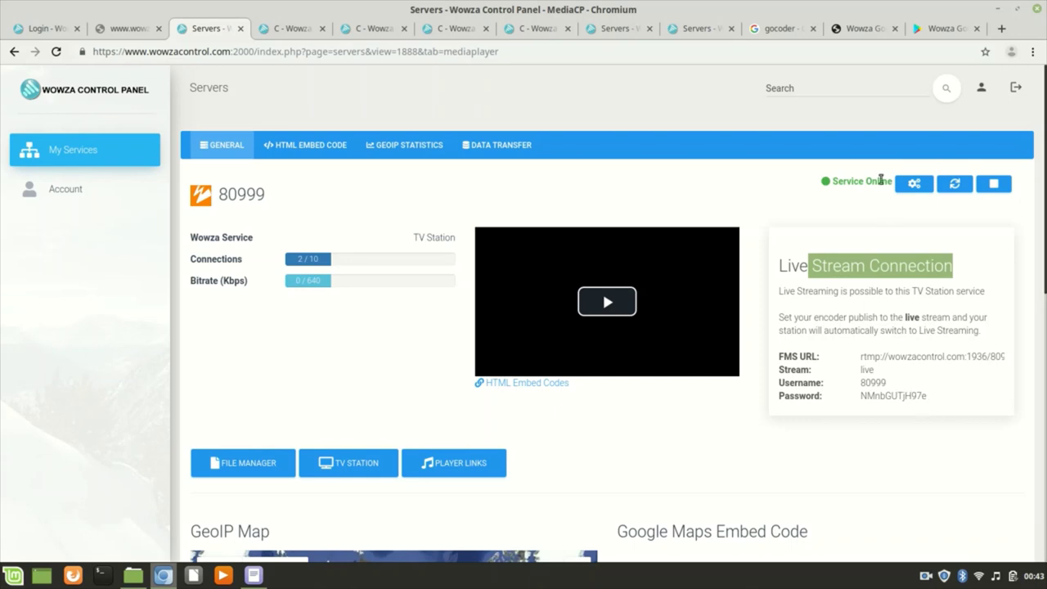
# - Look over the gocoder search results and the Wowza GoCoder pages on the App Store and Google Play
pyautogui.click(784, 29)
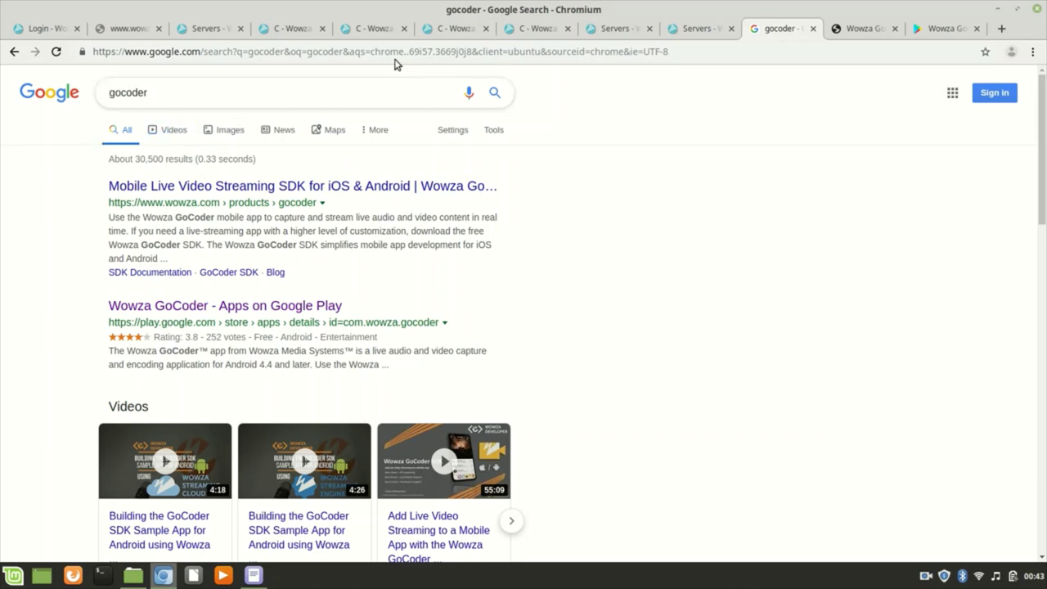
pyautogui.click(860, 38)
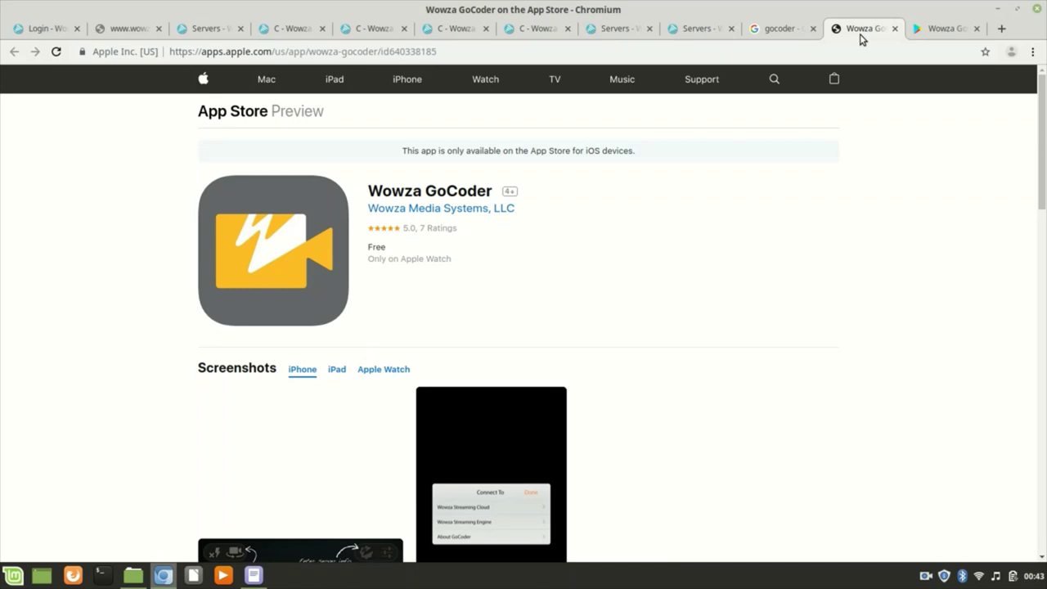
pyautogui.click(942, 33)
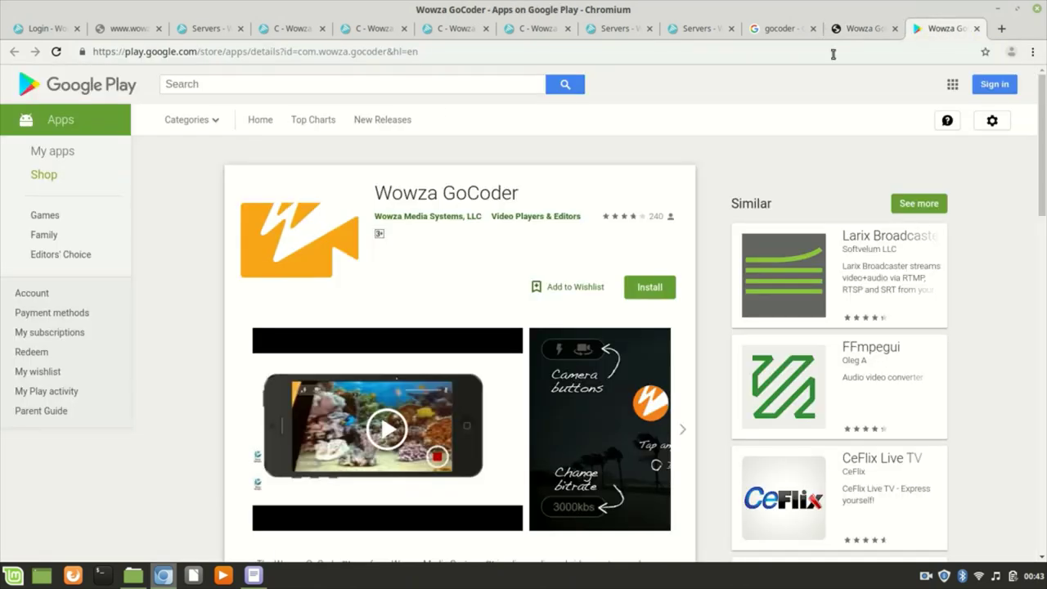
# - Show the 80999 service's HTML embed code and check the video player choices, keeping VideoJS
pyautogui.click(207, 31)
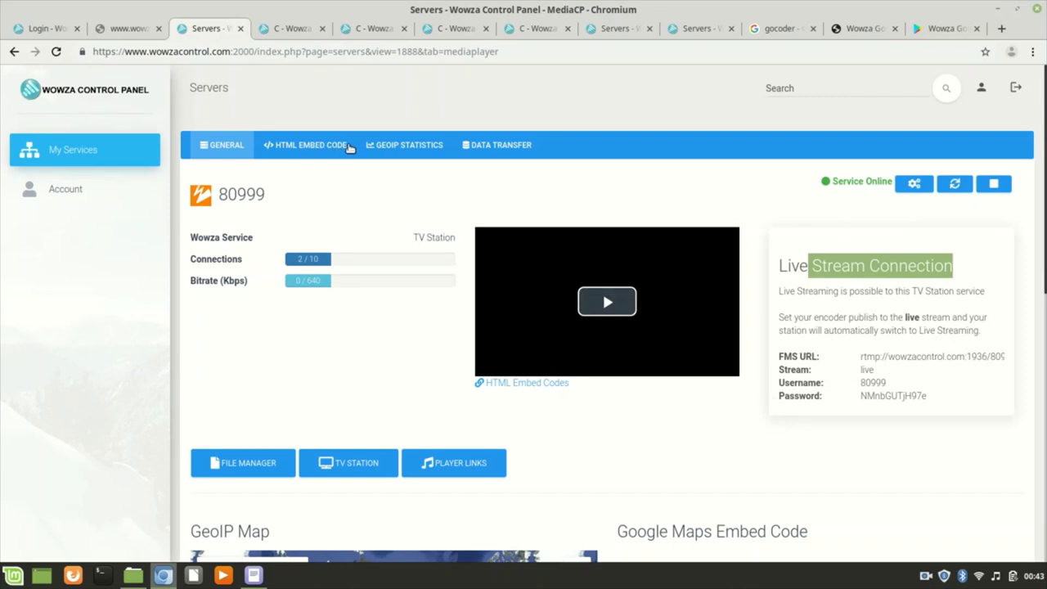
pyautogui.click(310, 148)
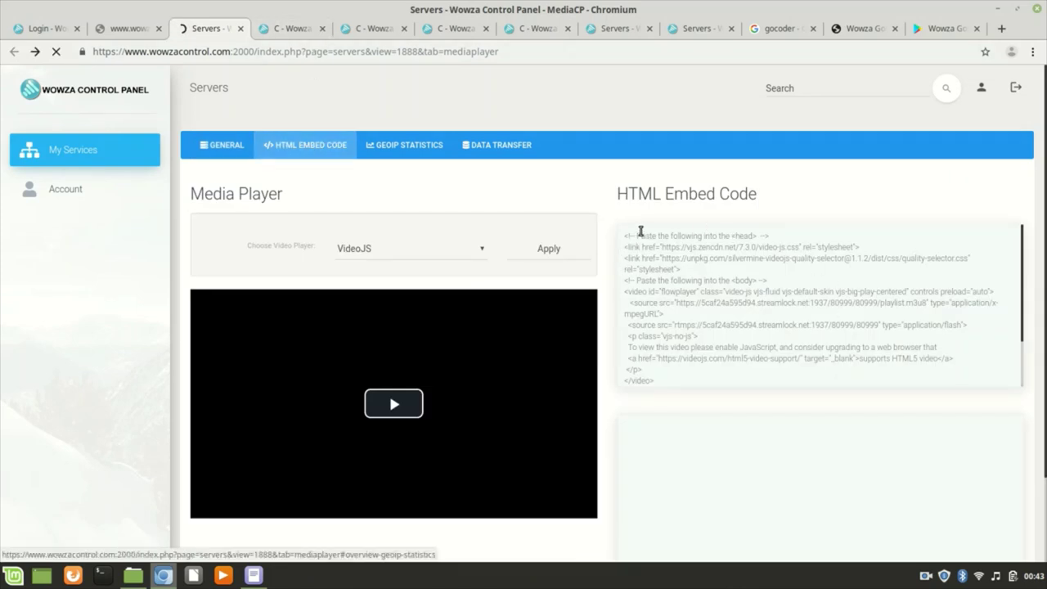
pyautogui.click(479, 257)
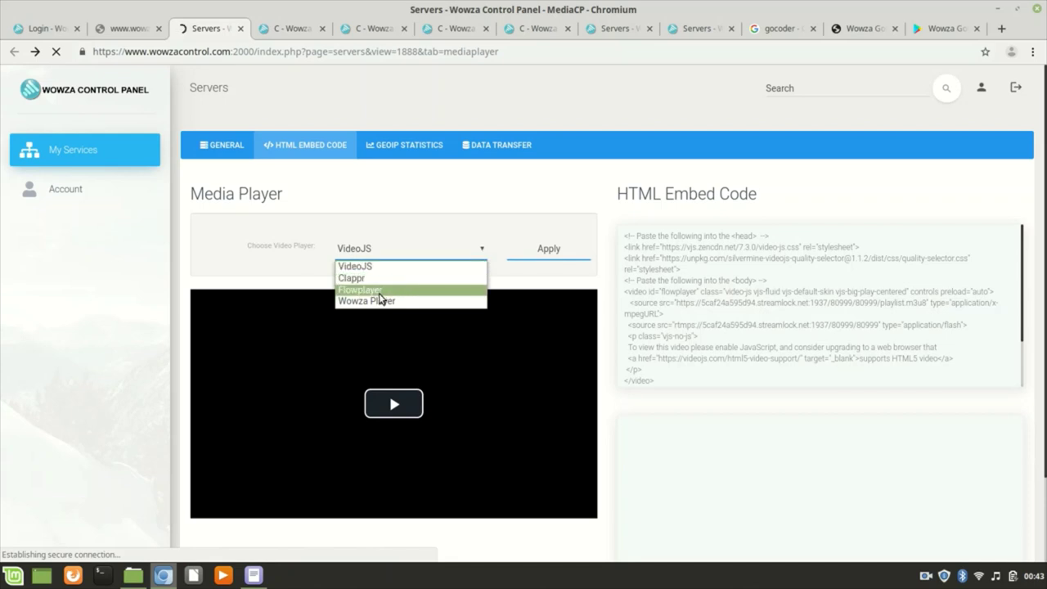
pyautogui.click(395, 268)
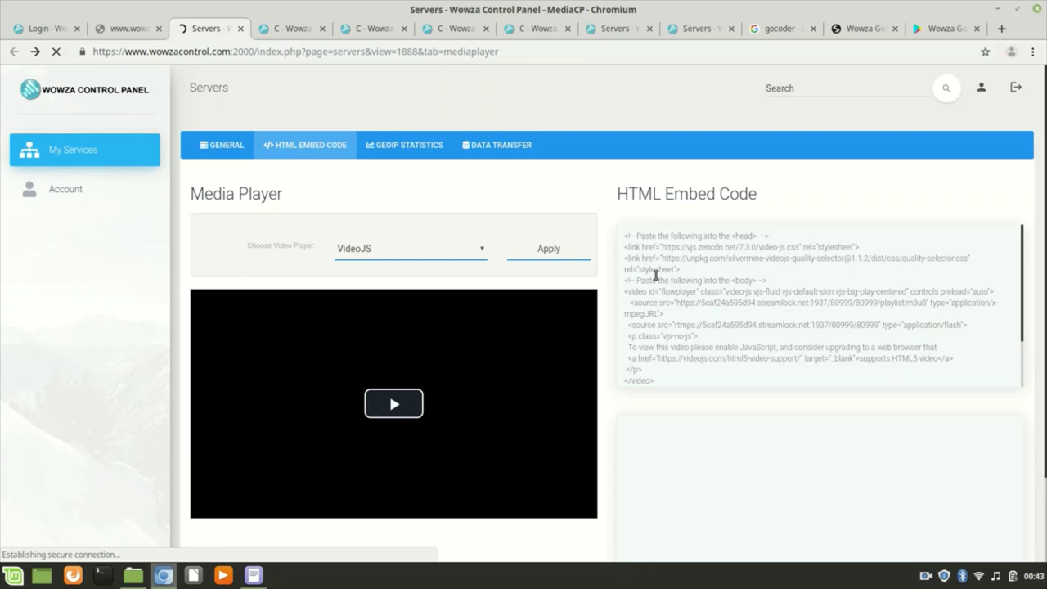
# - Highlight the entire HTML embed code of the media player and clear the selection
pyautogui.moveTo(761, 302); pyautogui.dragTo(846, 330)
pyautogui.hotkey('ctrl', 'a')
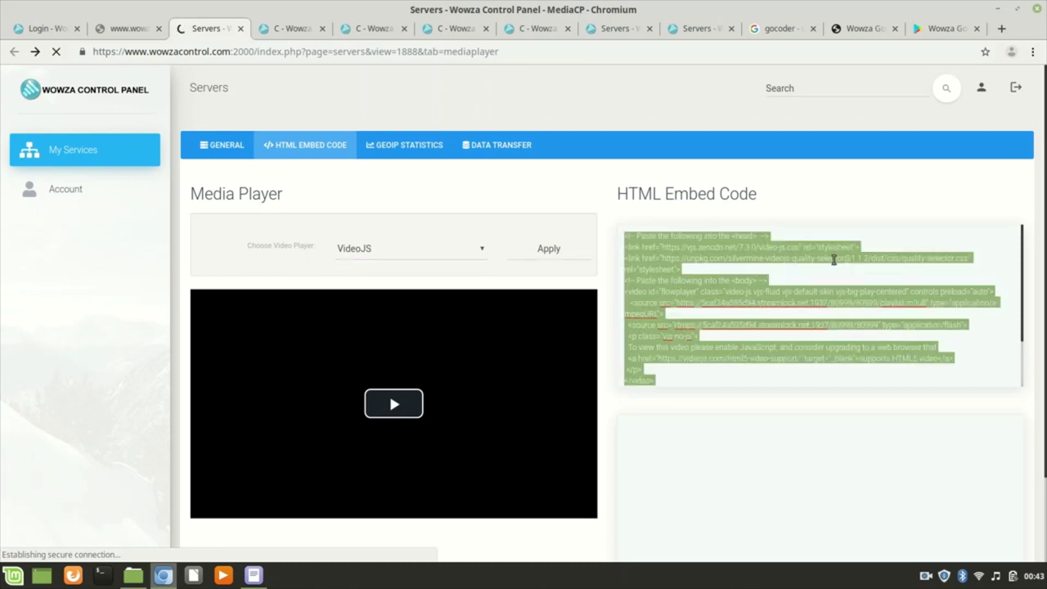
pyautogui.click(834, 260)
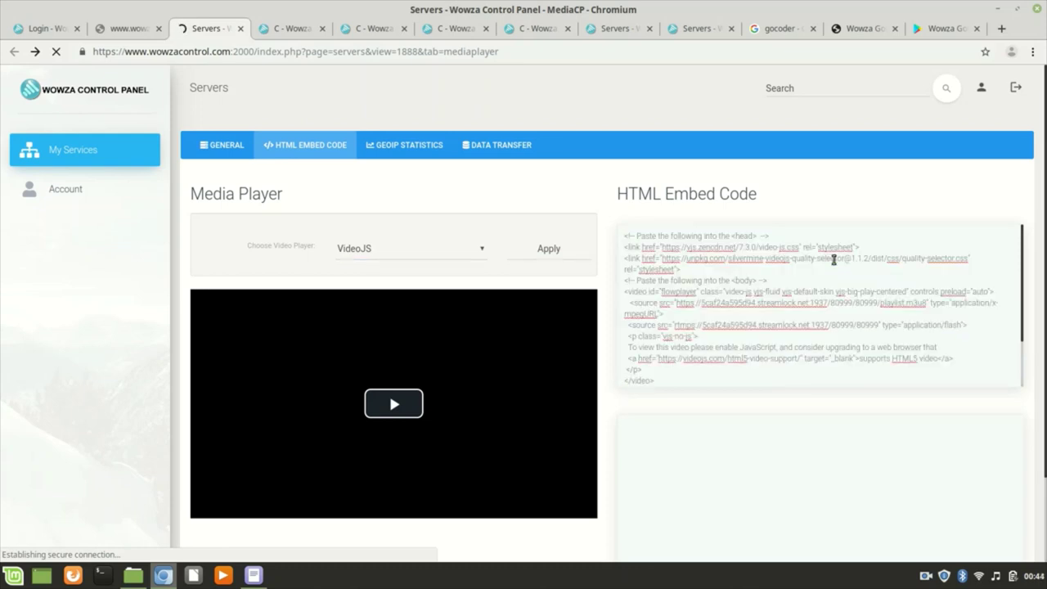
# - Return to the 80999 service's general overview and bring up its Media File Manager
pyautogui.click(302, 31)
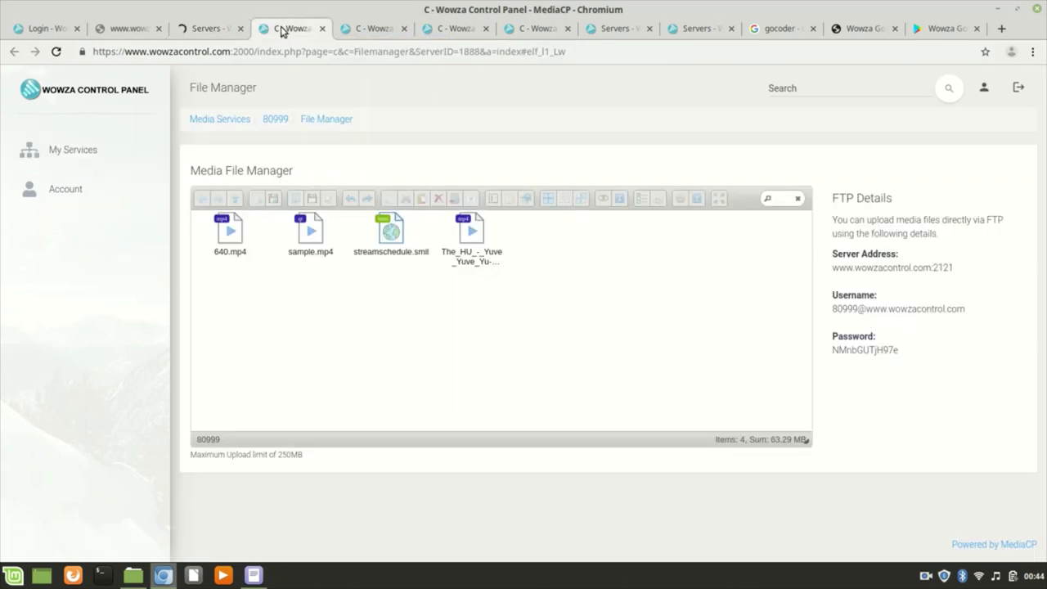
pyautogui.click(206, 29)
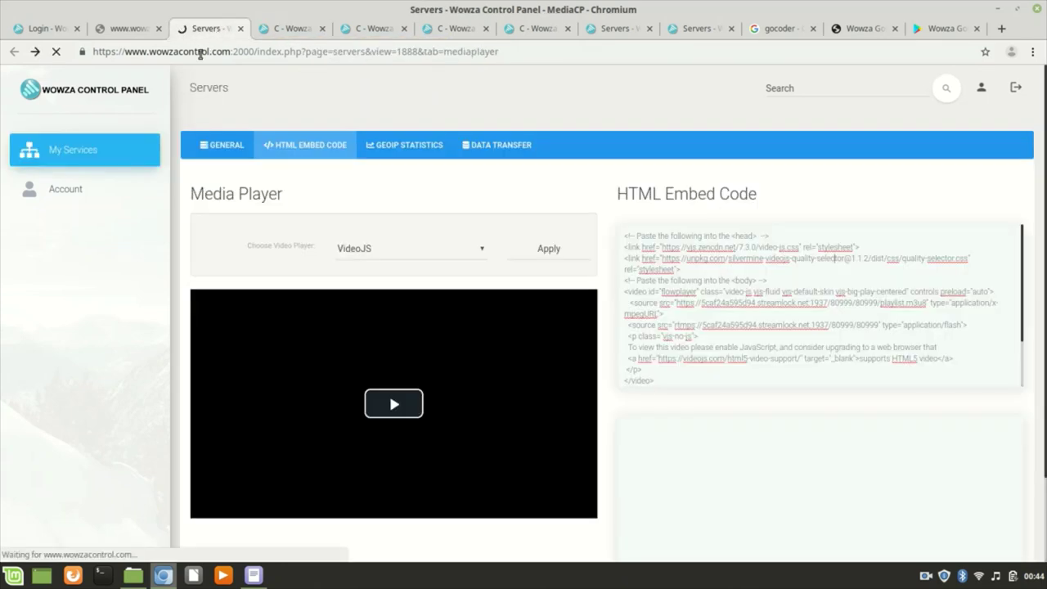
pyautogui.click(198, 141)
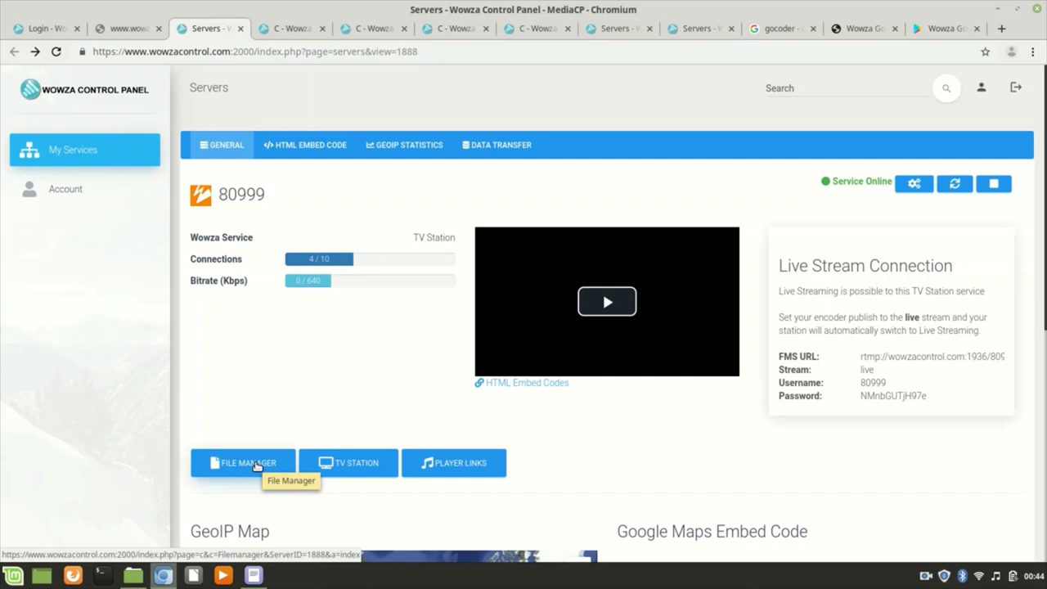
pyautogui.click(372, 28)
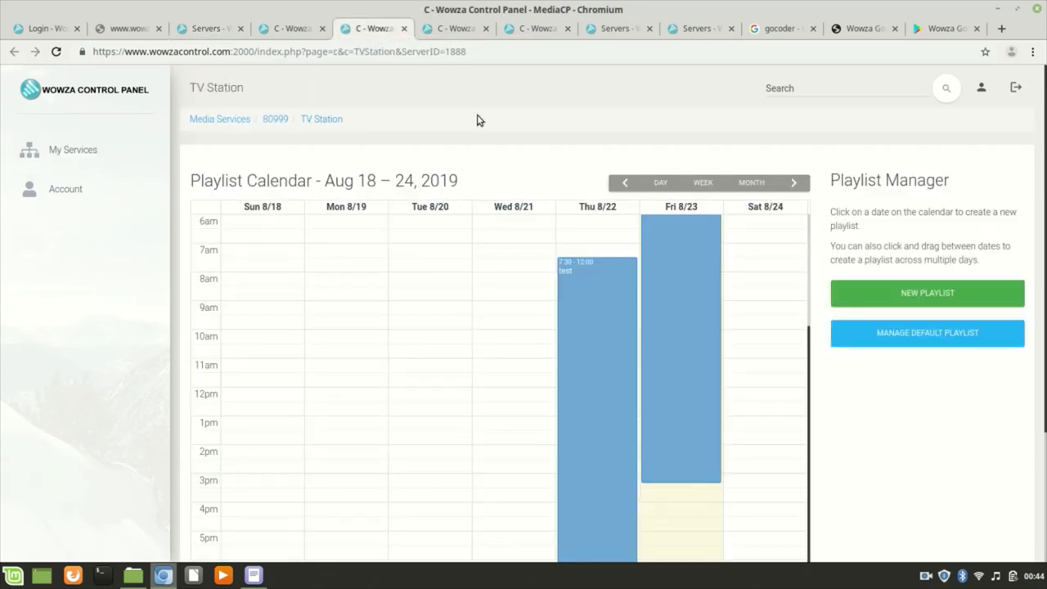
pyautogui.click(278, 30)
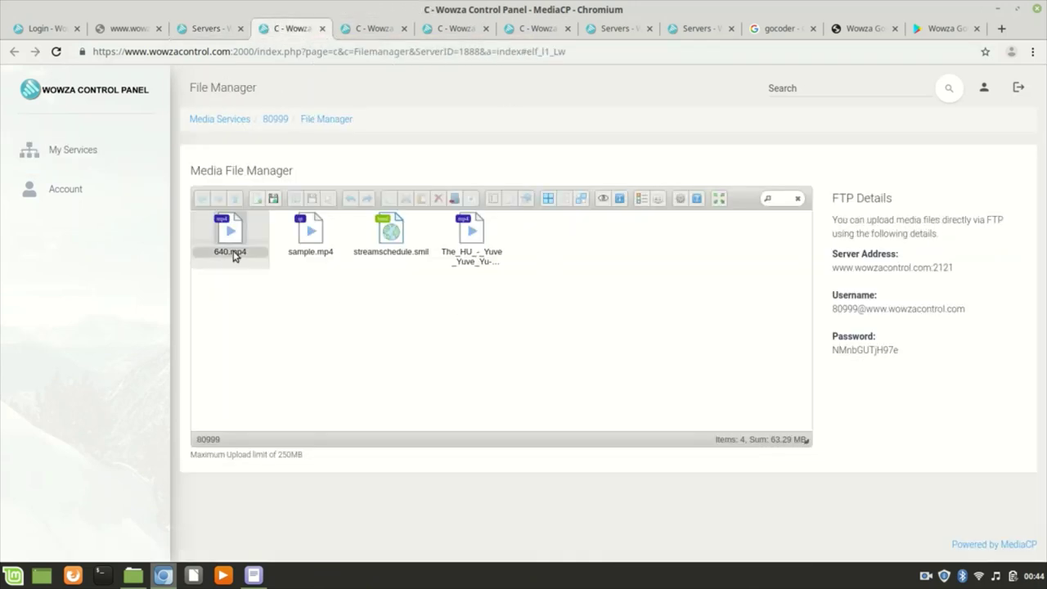
# - Try to upload Ed_Sheeran_-_Shape_Of_You_[Official_Lyric_Video].mp3 from the media folder to the Media File Manager, and highlight the FTP details
pyautogui.click(135, 583)
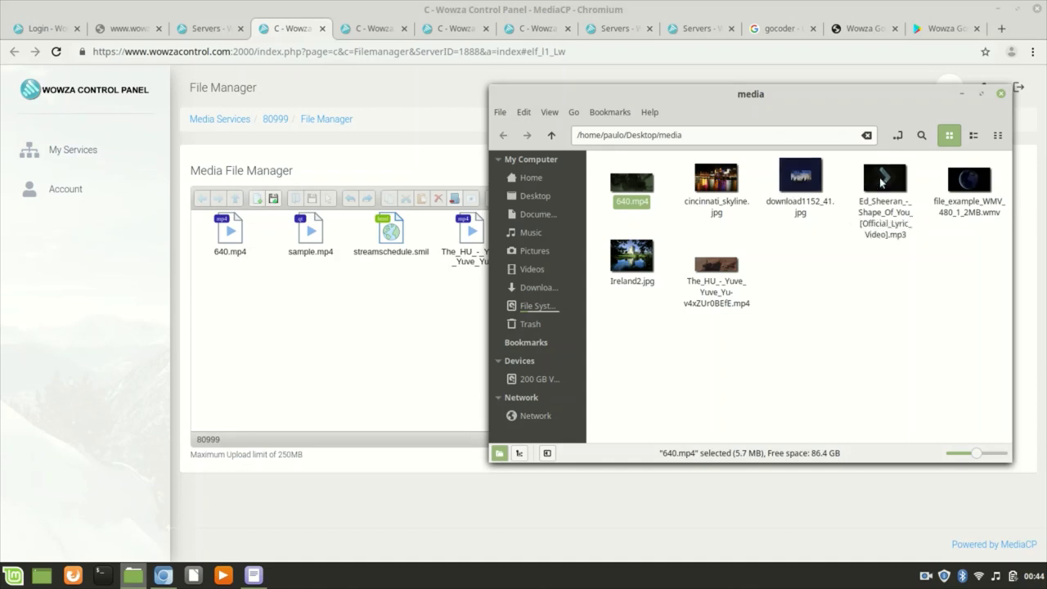
pyautogui.moveTo(882, 182); pyautogui.dragTo(364, 323)
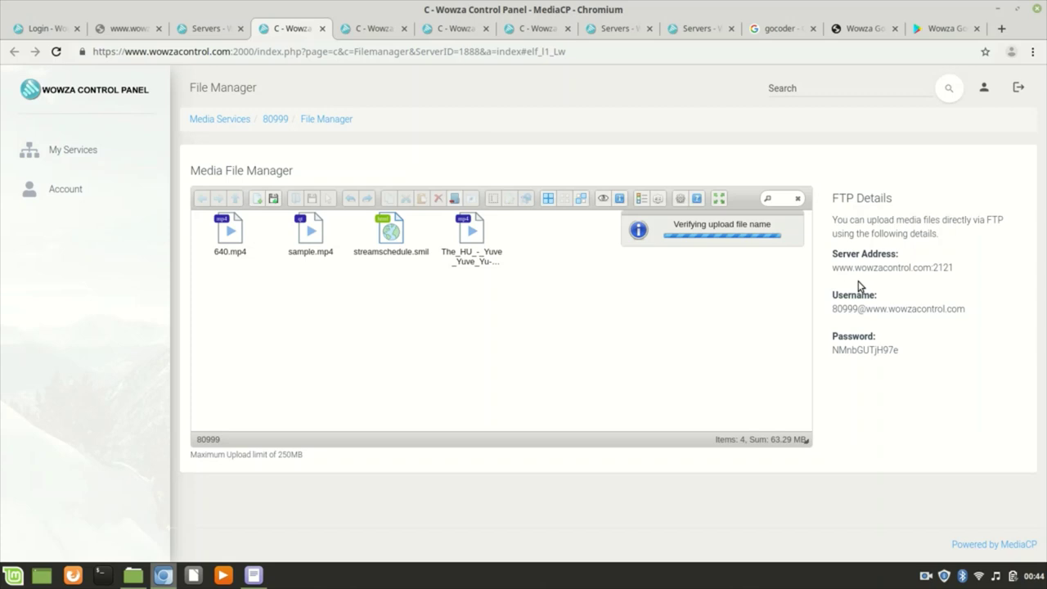
pyautogui.moveTo(867, 220); pyautogui.dragTo(923, 350)
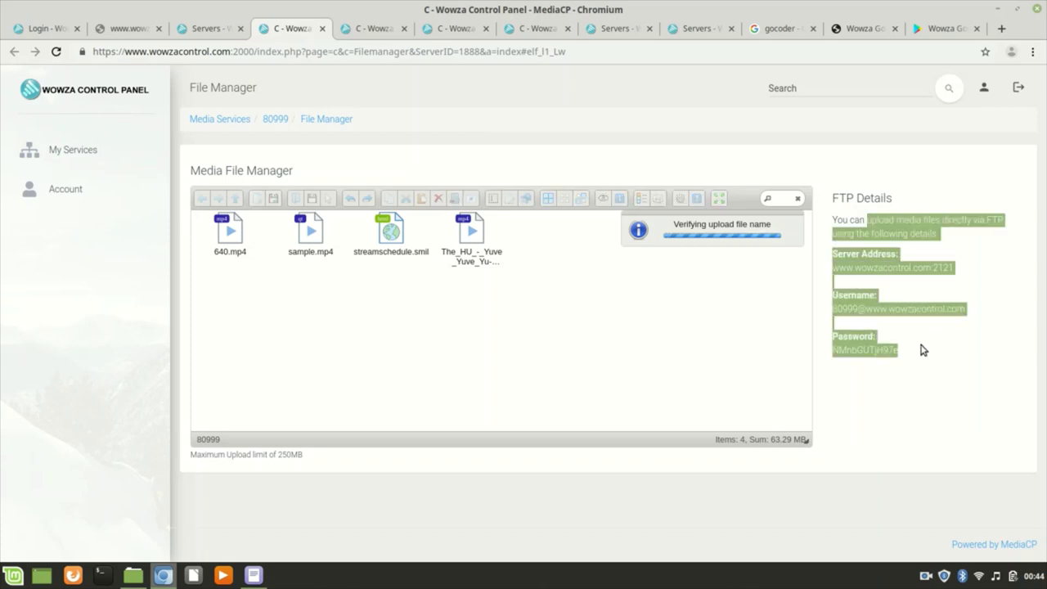
pyautogui.click(923, 350)
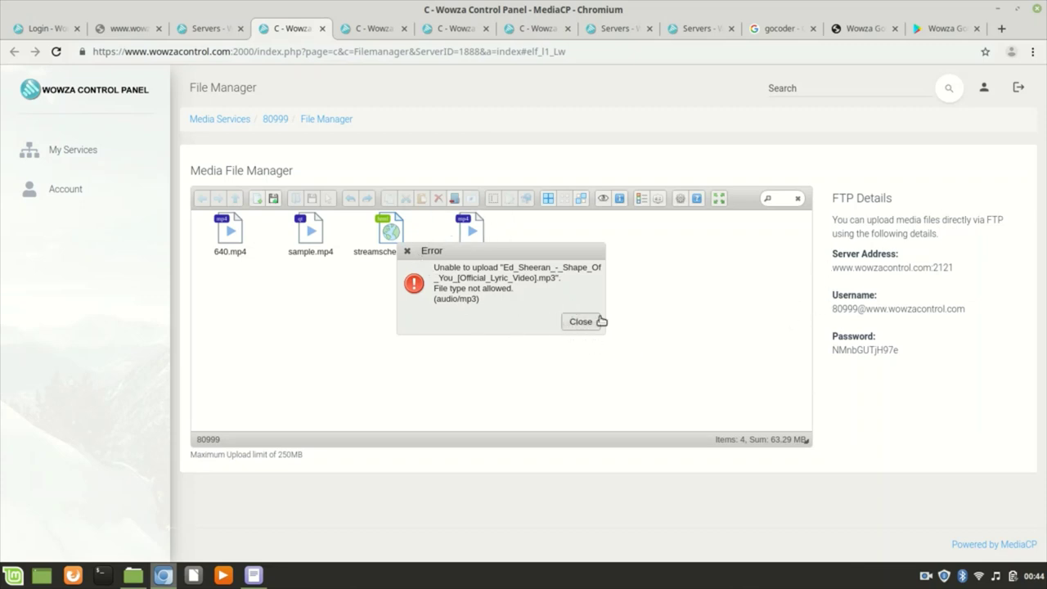
pyautogui.click(576, 324)
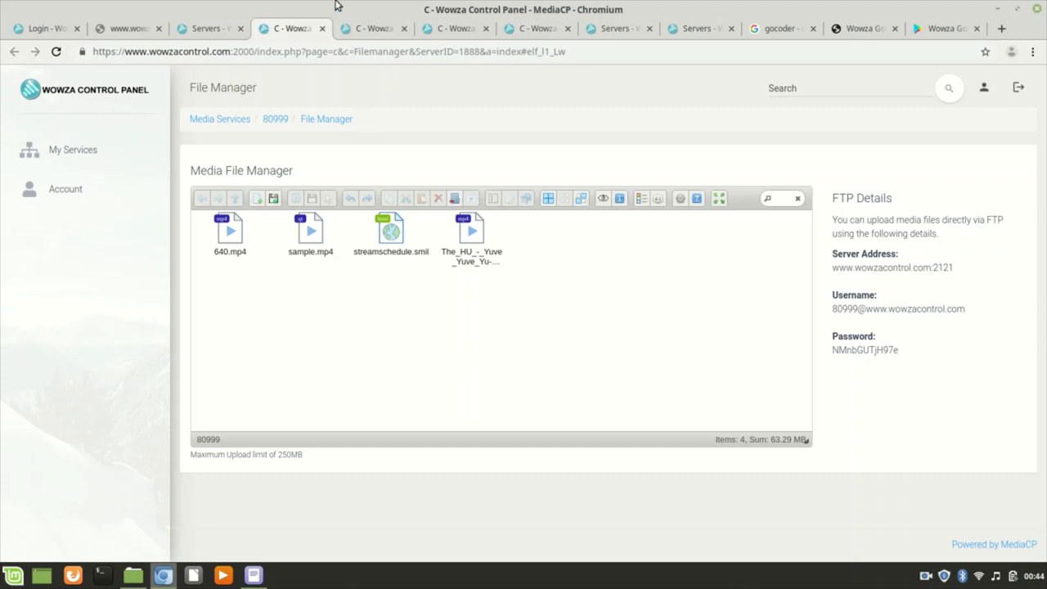
# - Open the TV Station playlist calendar from the 80999 service's overview
pyautogui.click(374, 29)
pyautogui.click(290, 31)
pyautogui.click(236, 30)
pyautogui.click(366, 465)
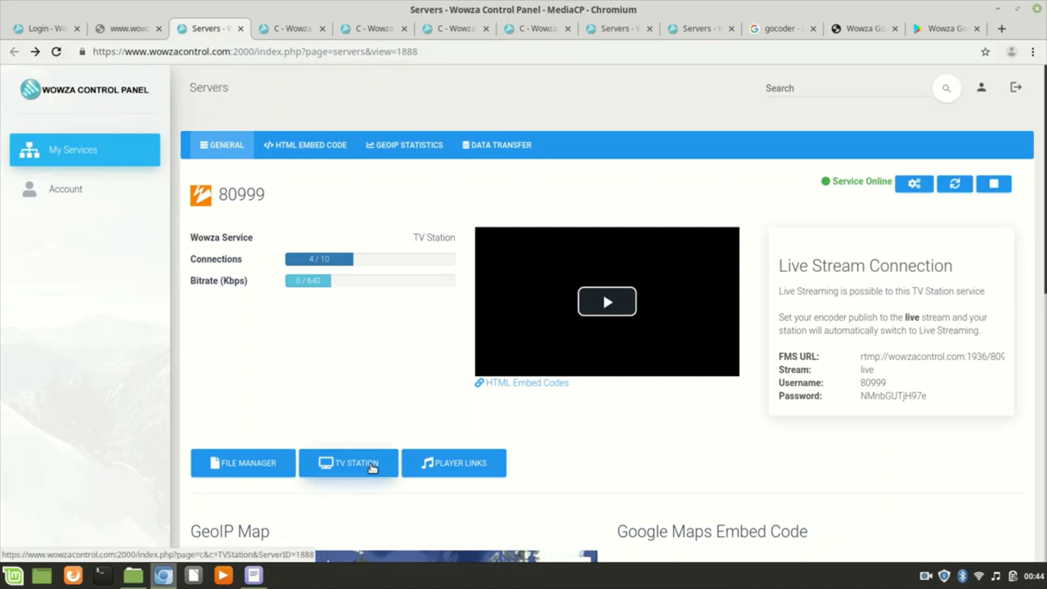
pyautogui.click(372, 29)
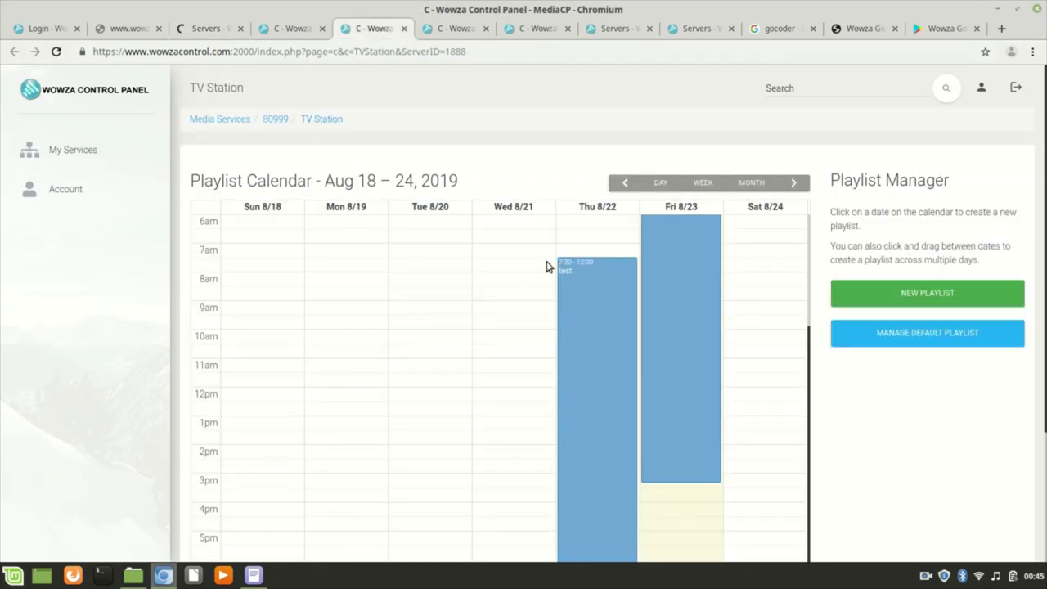
# - Start a new playlist named test and pick 24 August 2019 as its stop-playing date
pyautogui.click(919, 295)
pyautogui.click(460, 31)
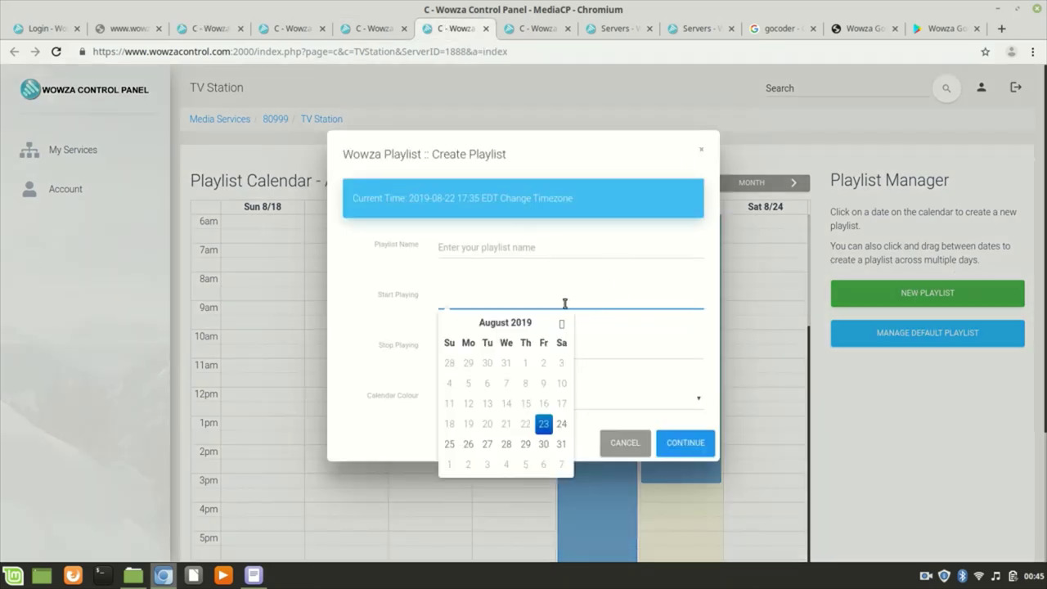
pyautogui.click(445, 245)
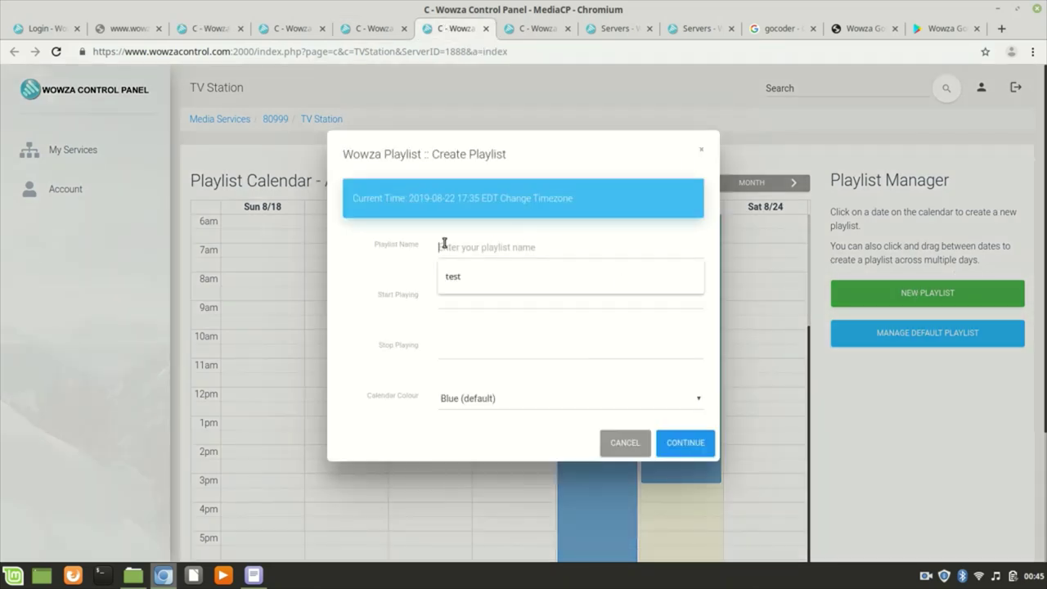
pyautogui.click(485, 274)
pyautogui.click(469, 297)
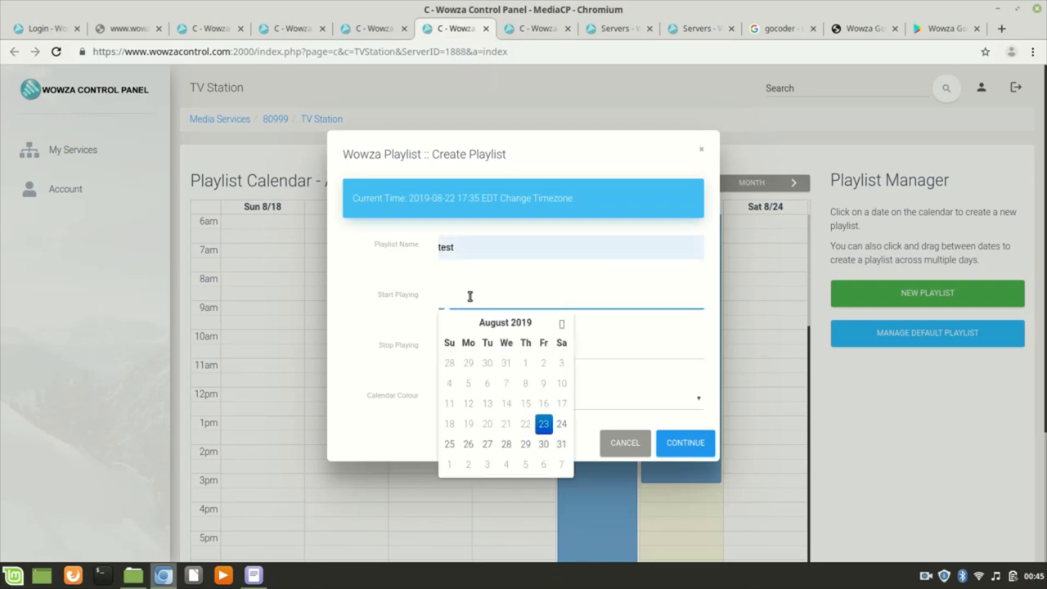
pyautogui.click(636, 309)
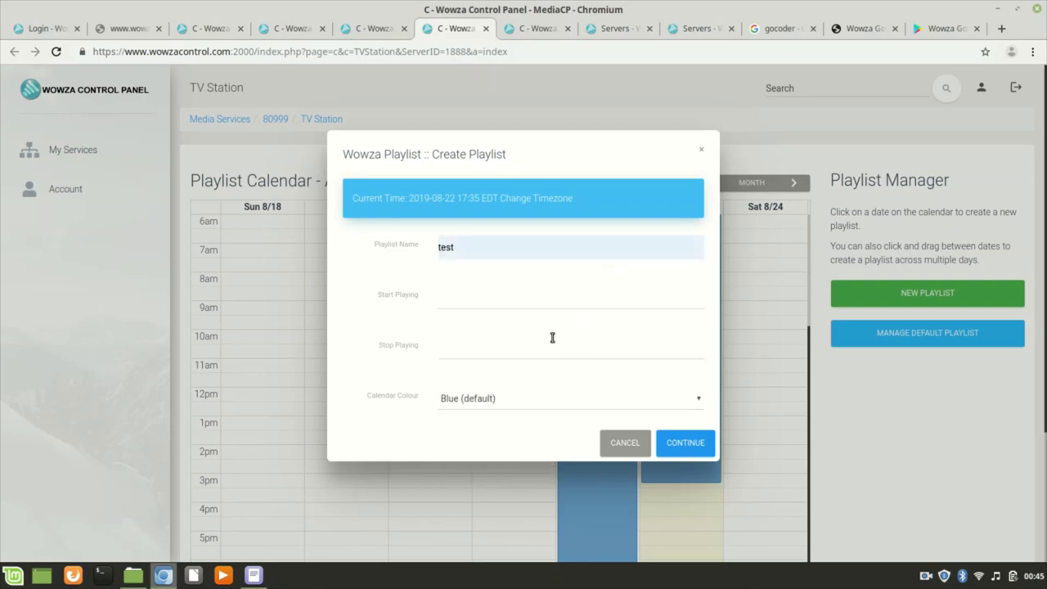
pyautogui.click(472, 348)
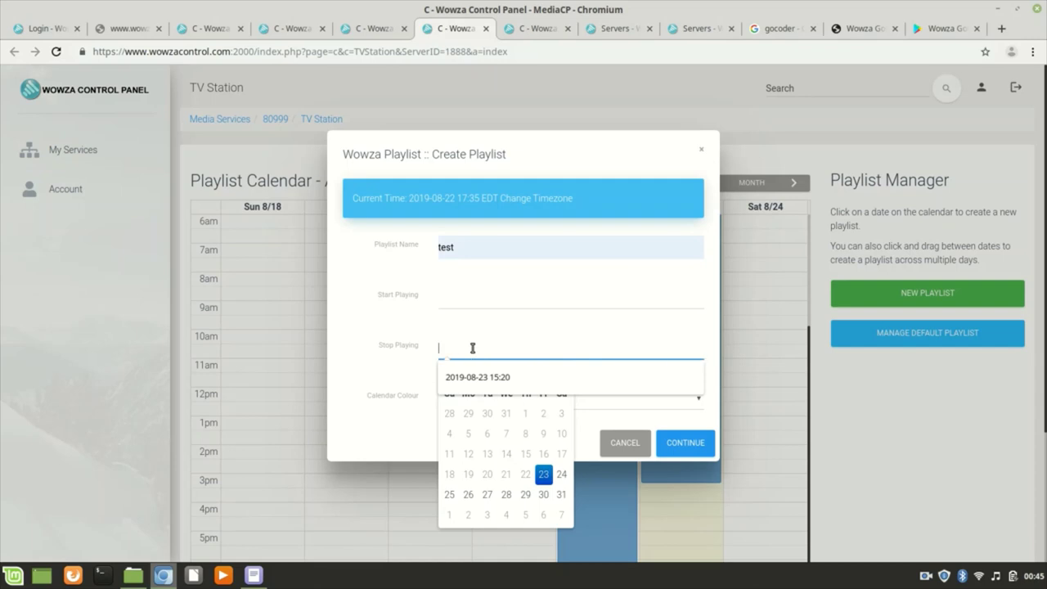
pyautogui.click(551, 476)
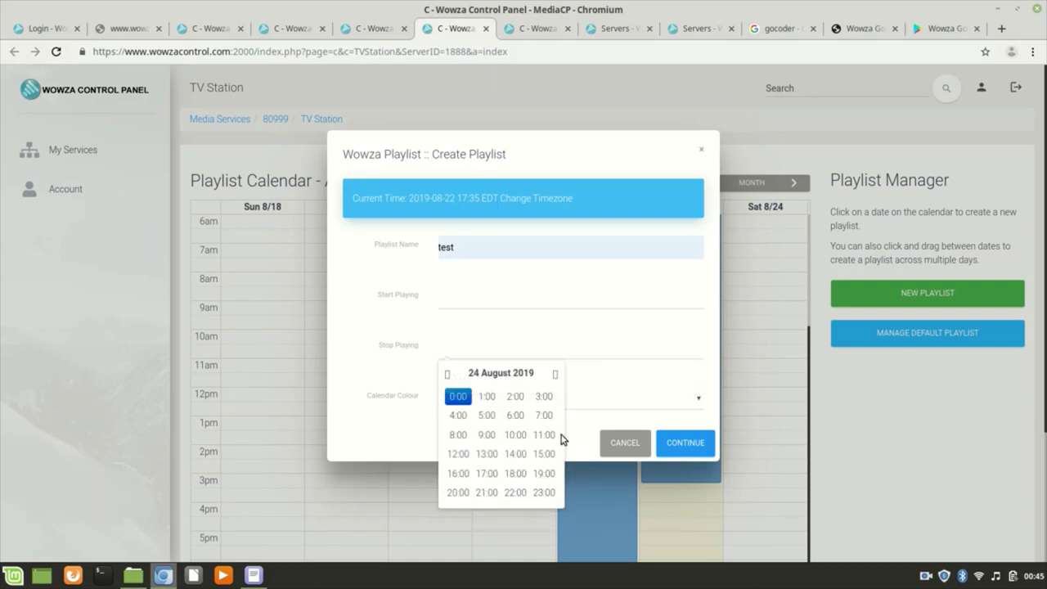
# - Add the Sample video to the playlist in the Playlist Builder and try to add the 640 video too
pyautogui.click(530, 29)
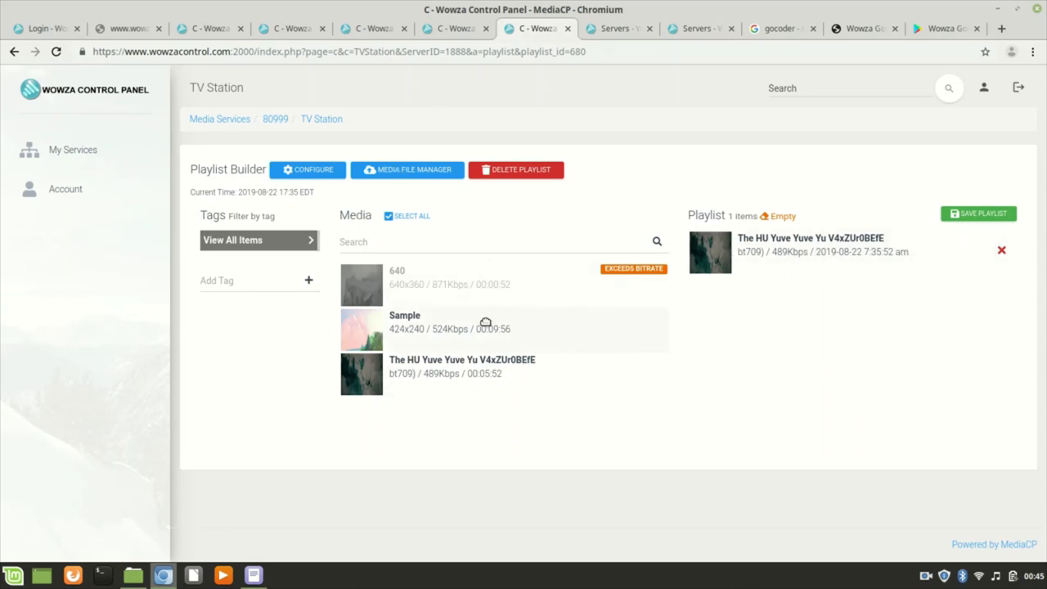
pyautogui.moveTo(364, 327); pyautogui.dragTo(724, 295)
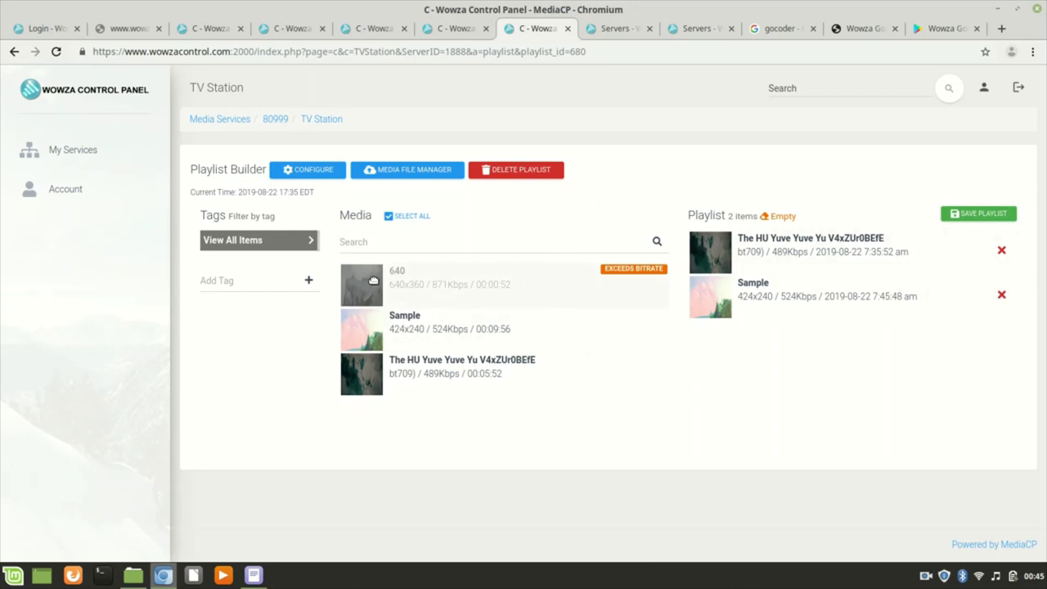
pyautogui.moveTo(368, 283); pyautogui.dragTo(722, 387)
pyautogui.click(219, 31)
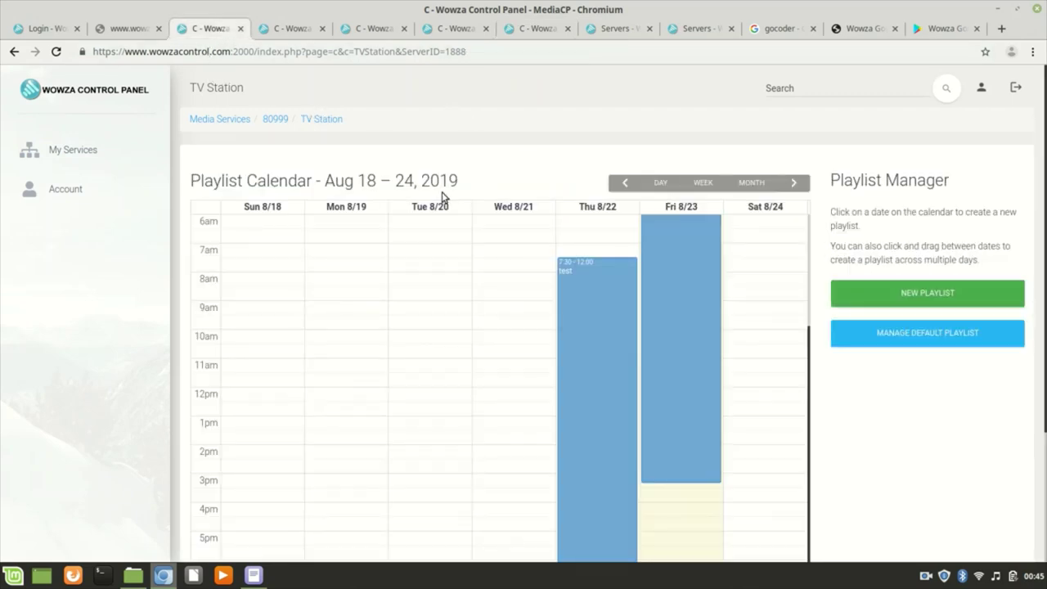
# - Return to the 80999 service's overview and highlight part of the FMS URL in the live stream connection details
pyautogui.click(291, 31)
pyautogui.click(376, 33)
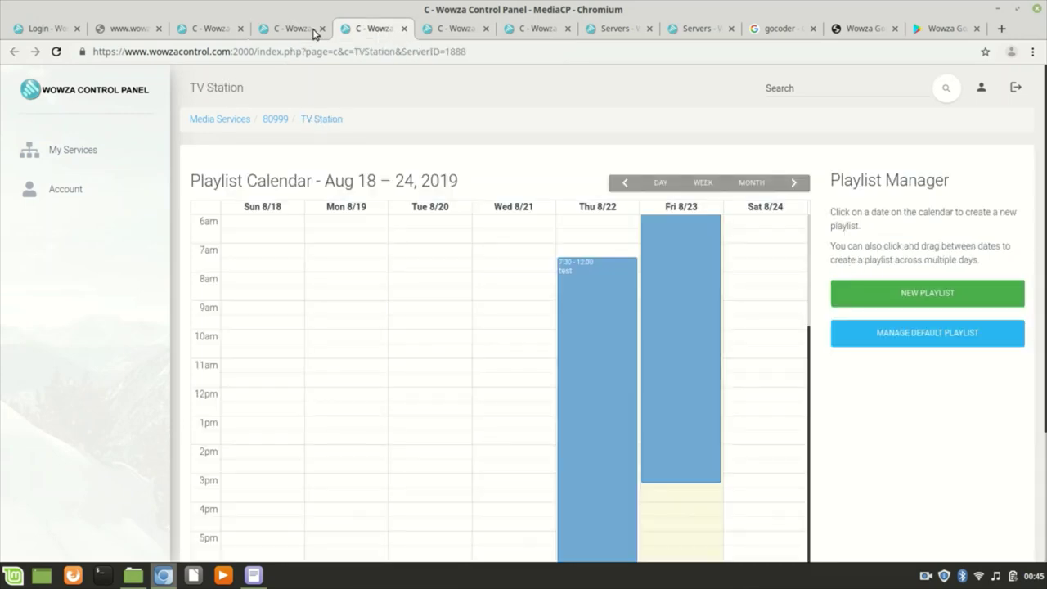
pyautogui.click(119, 36)
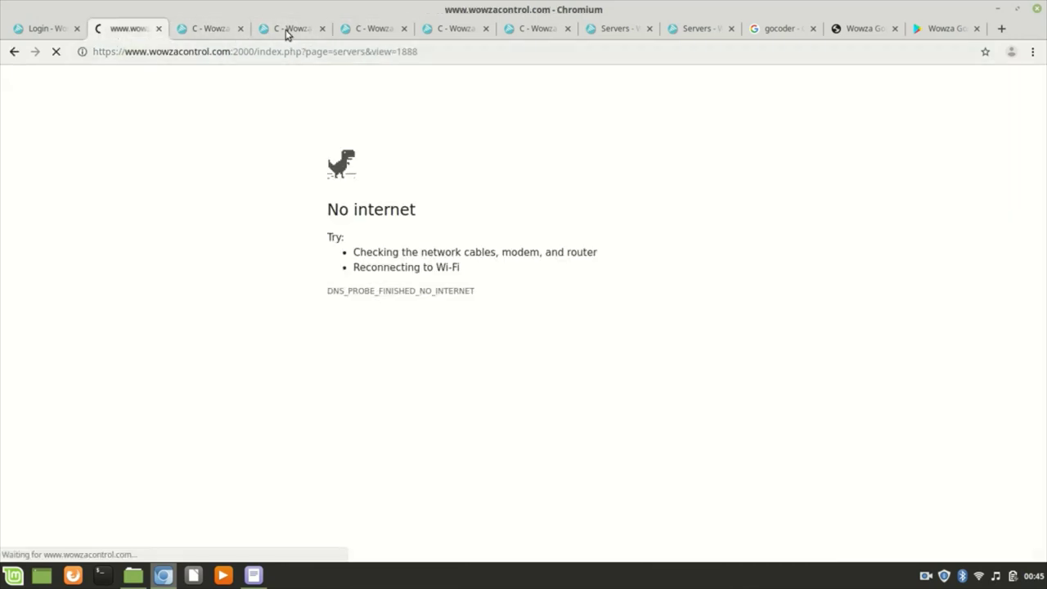
pyautogui.click(533, 30)
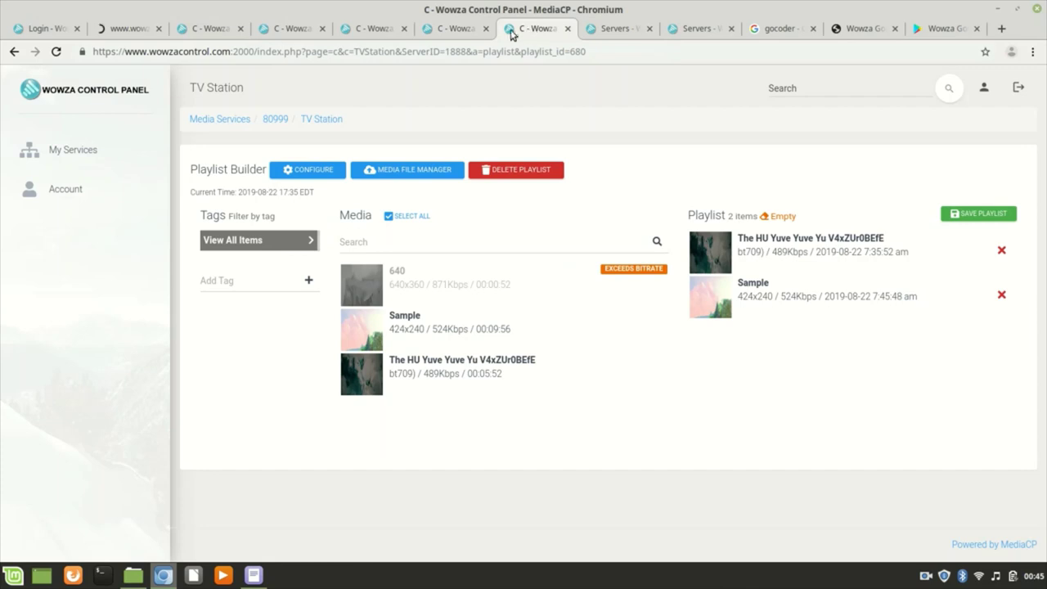
pyautogui.click(460, 29)
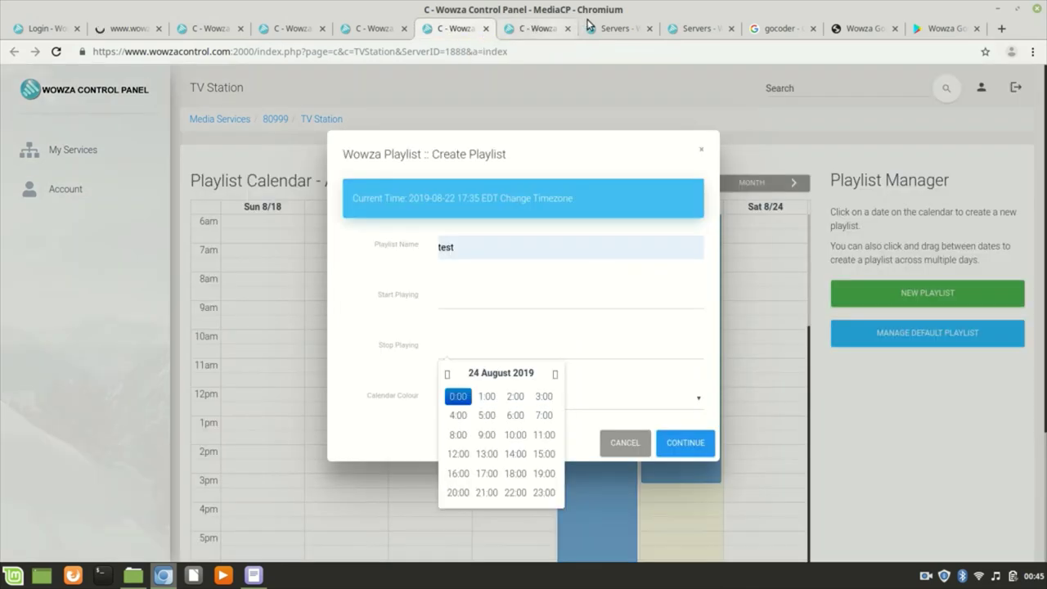
pyautogui.click(687, 30)
pyautogui.moveTo(900, 357); pyautogui.dragTo(930, 380)
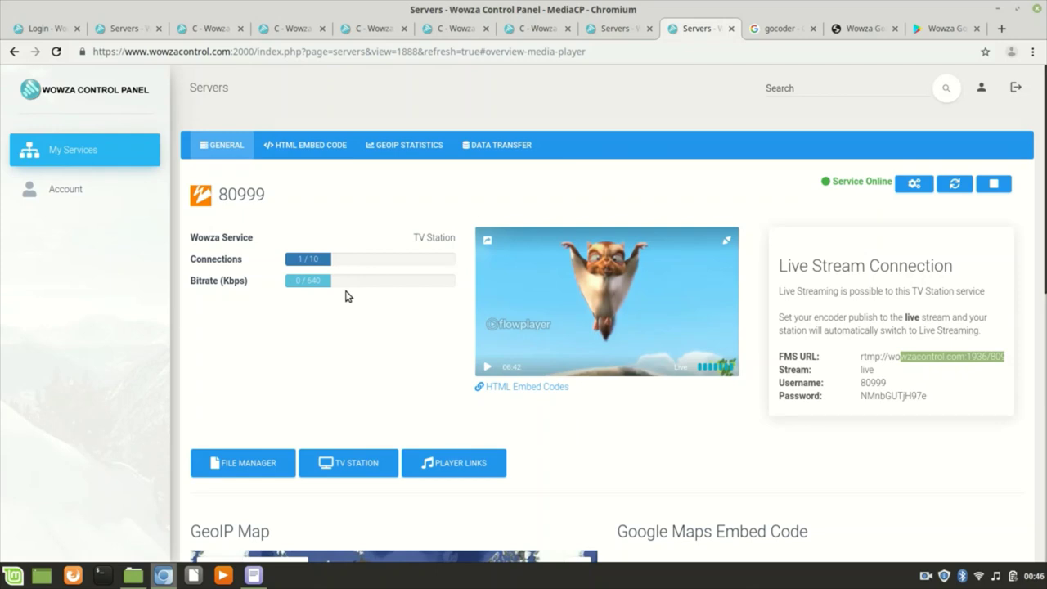
pyautogui.click(603, 31)
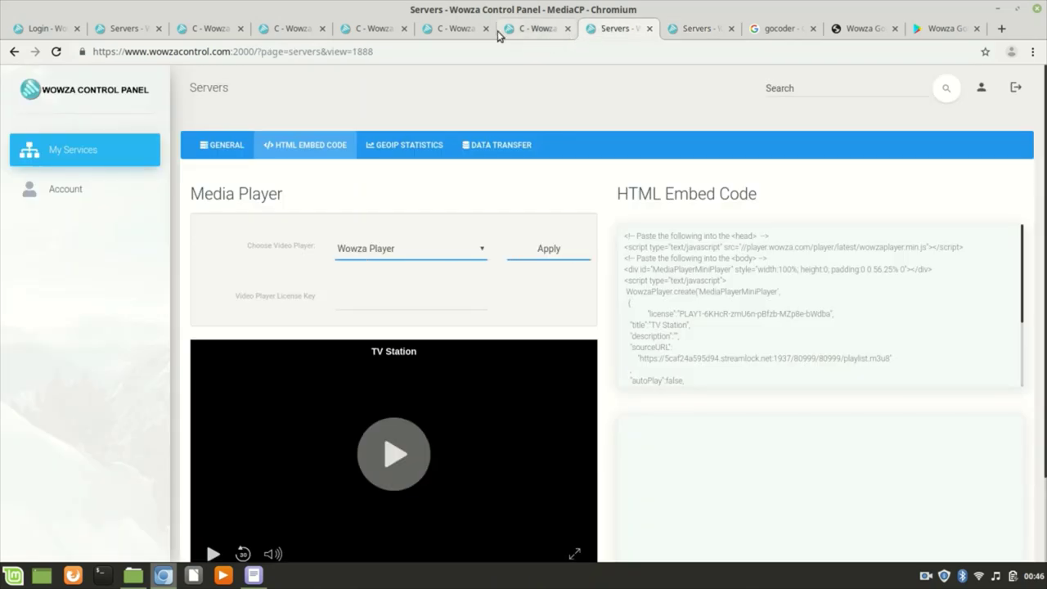
pyautogui.click(522, 34)
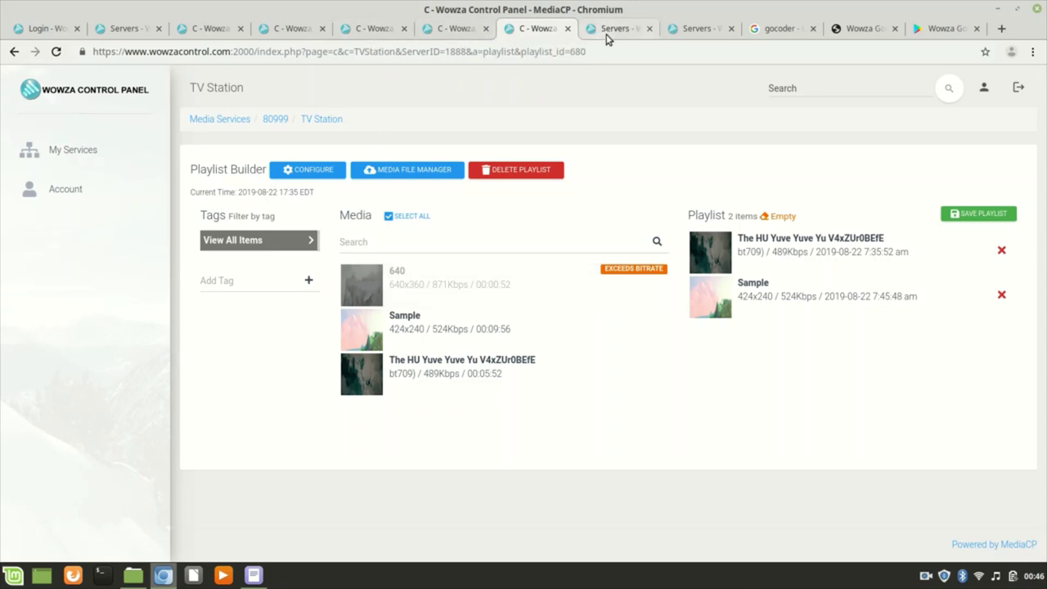
pyautogui.click(112, 31)
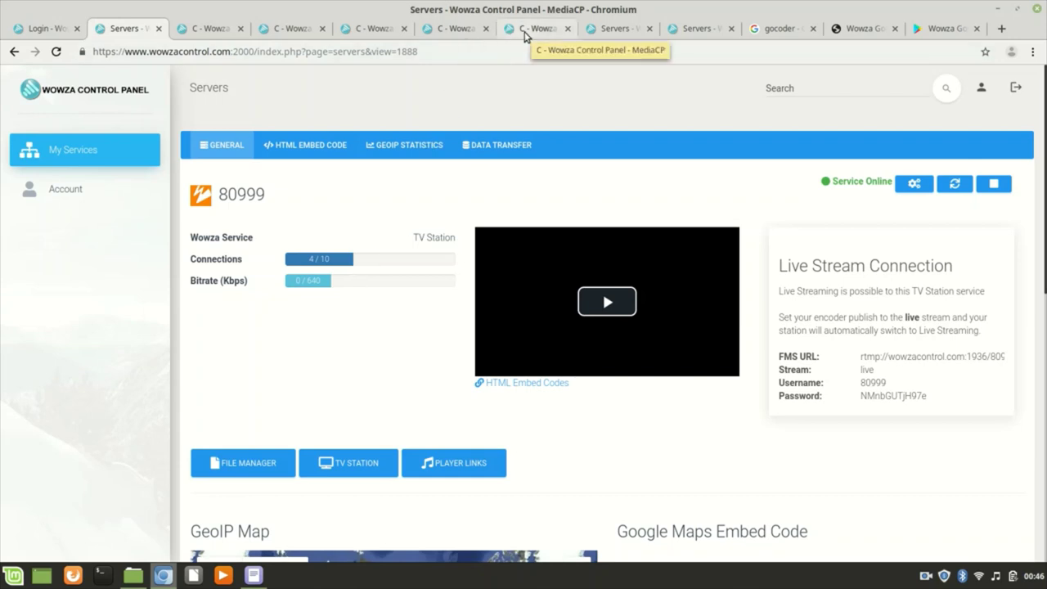
pyautogui.click(451, 31)
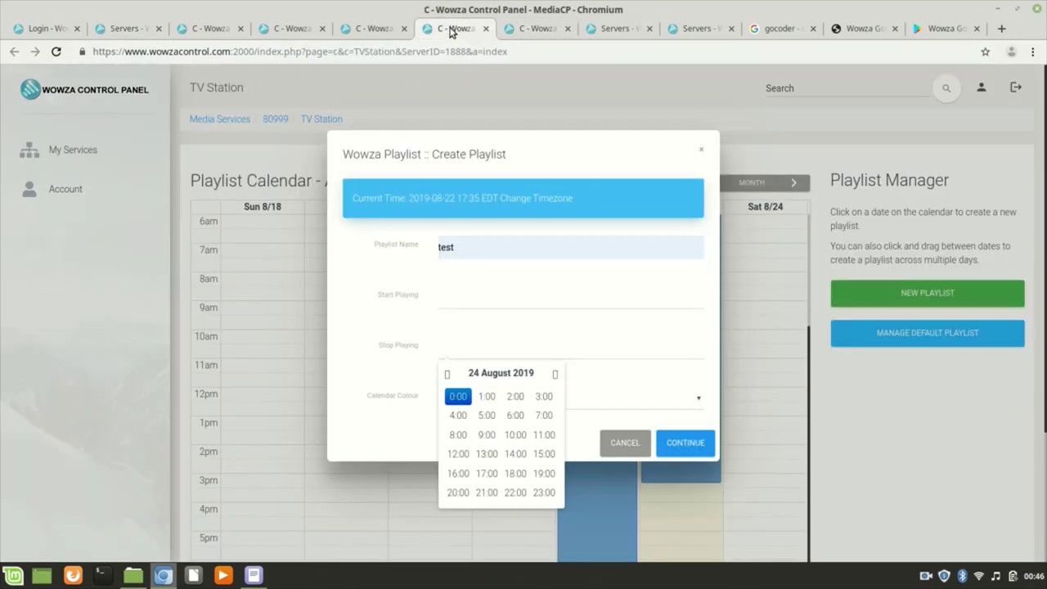
# - In the Playlist Builder, try to add the 640 video, place Sample ahead of The HU Yuve Yuve Yu, and save the playlist
pyautogui.click(509, 33)
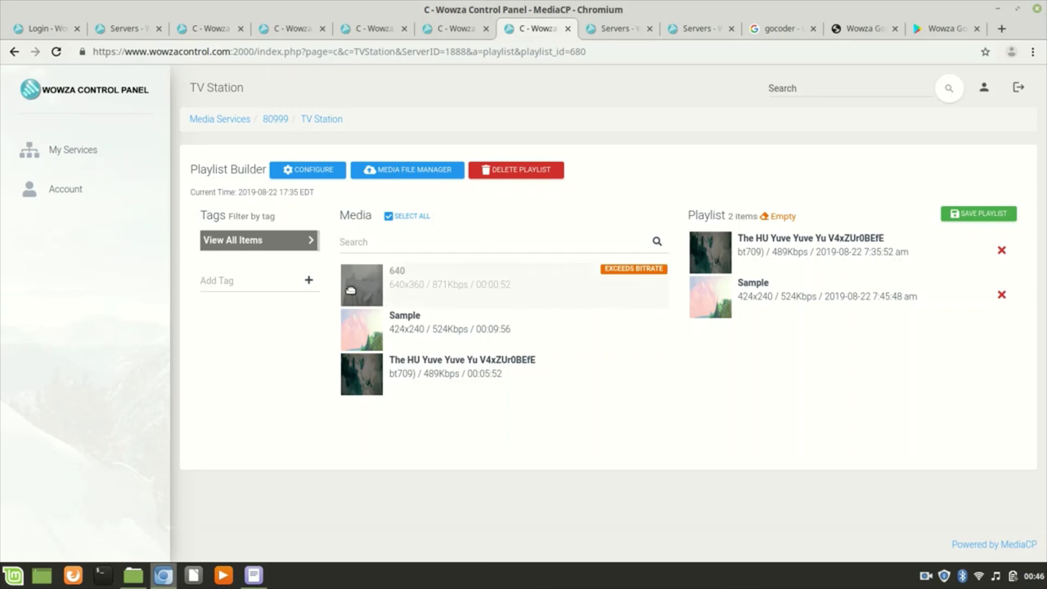
pyautogui.moveTo(352, 287); pyautogui.dragTo(863, 351)
pyautogui.click(974, 214)
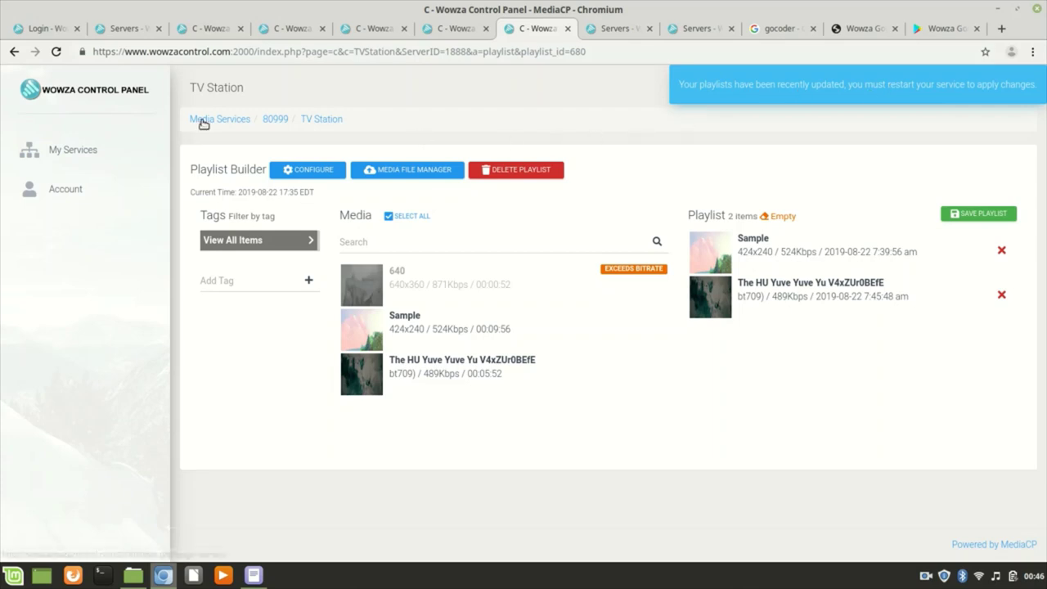
# - Open the 80999 service's overview from the saved playlist
pyautogui.click(276, 123)
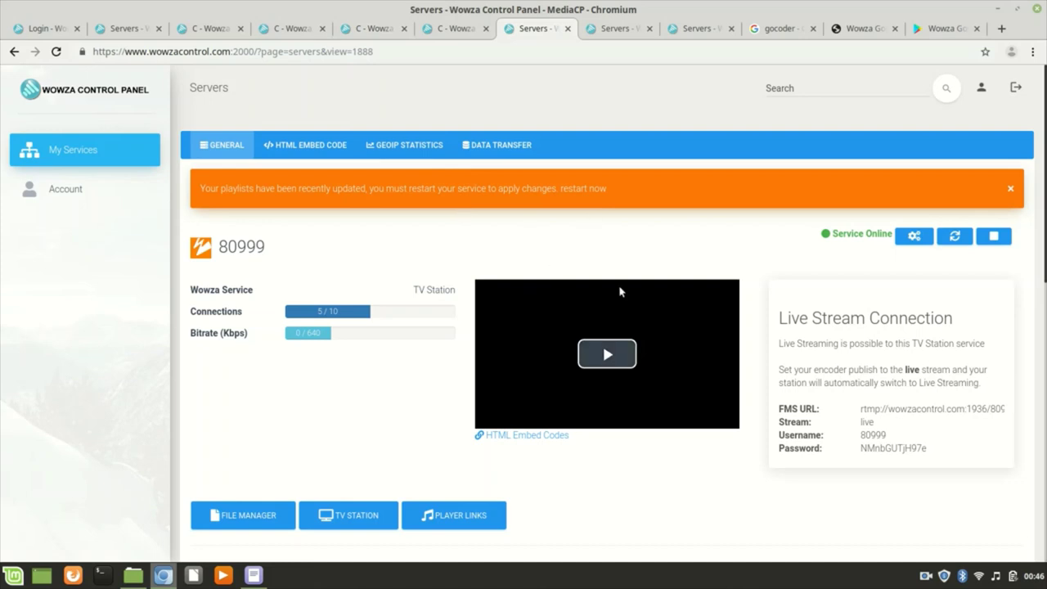
pyautogui.click(439, 31)
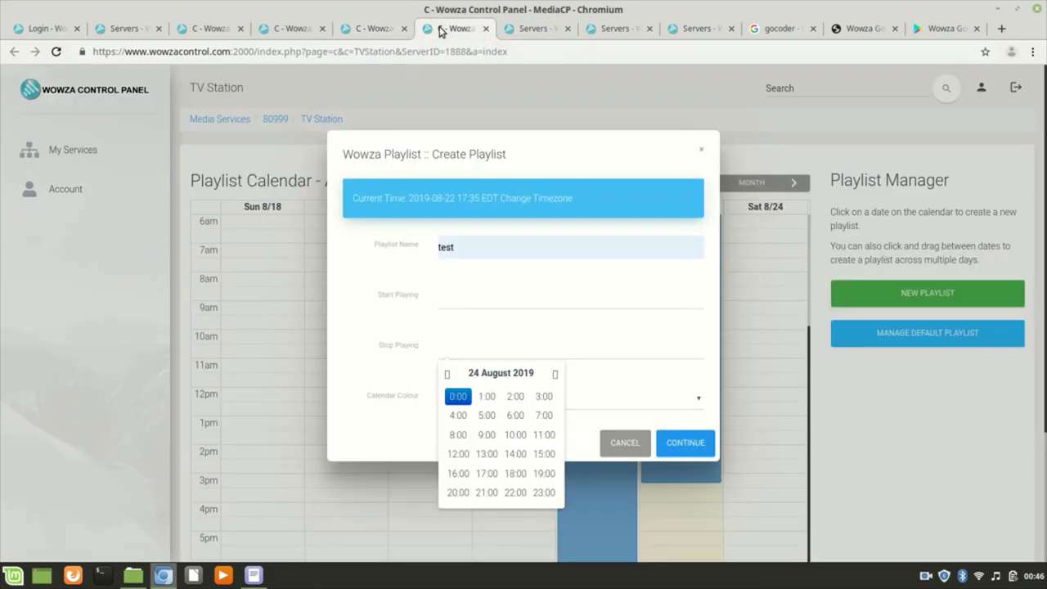
pyautogui.click(525, 30)
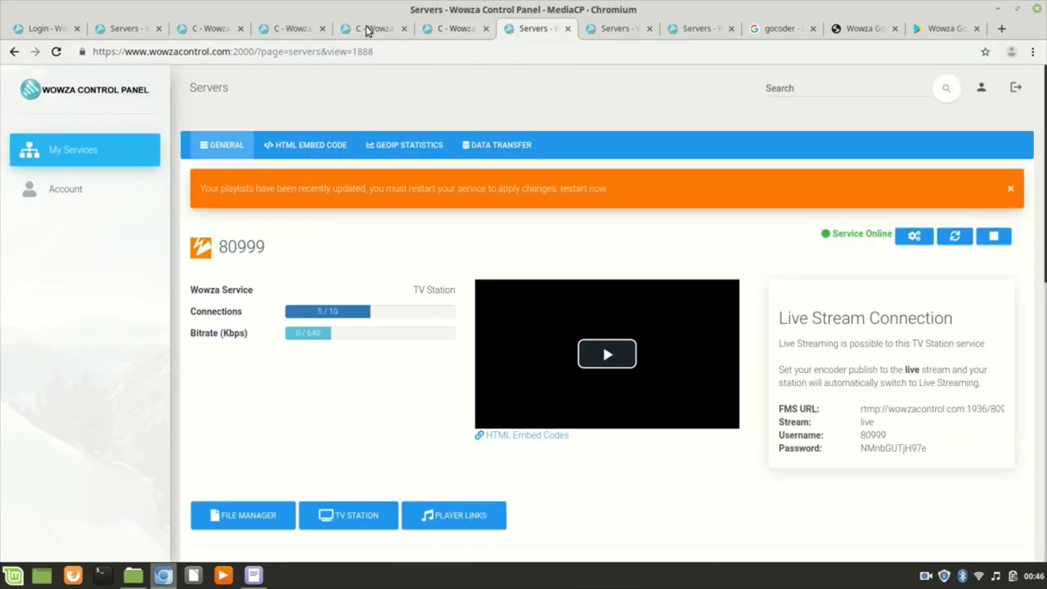
# - Open the 80999 service's HTML embed code, look at the video player choices, and select the Flowplayer embed code text
pyautogui.click(619, 31)
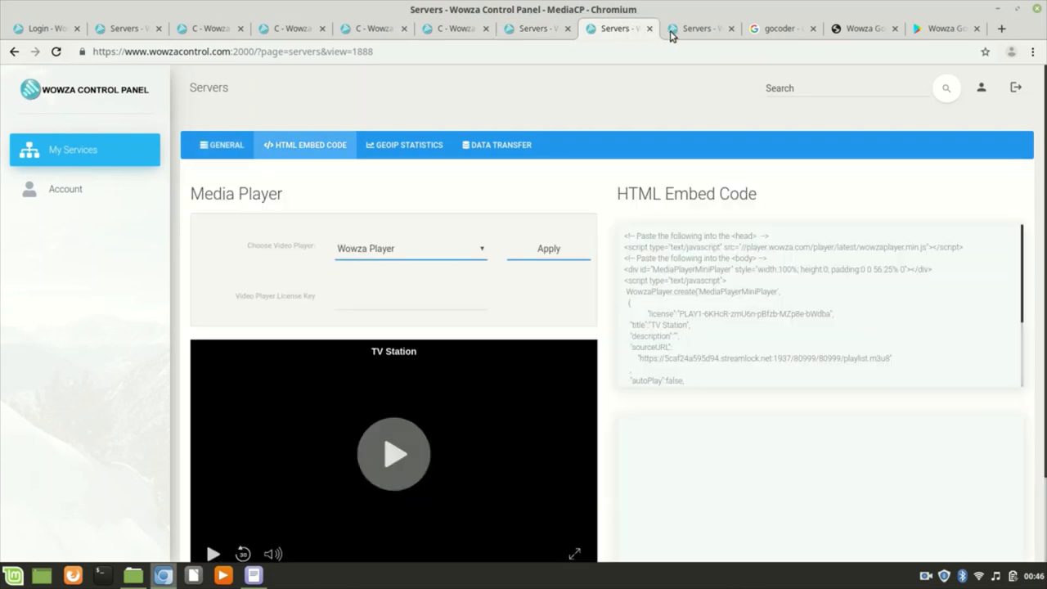
pyautogui.click(683, 31)
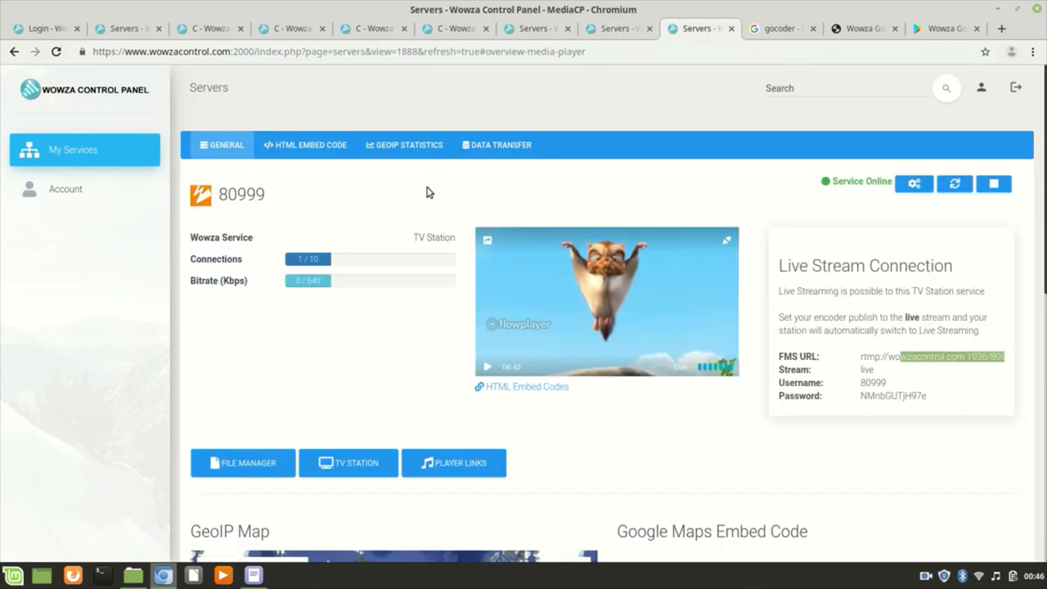
pyautogui.click(328, 147)
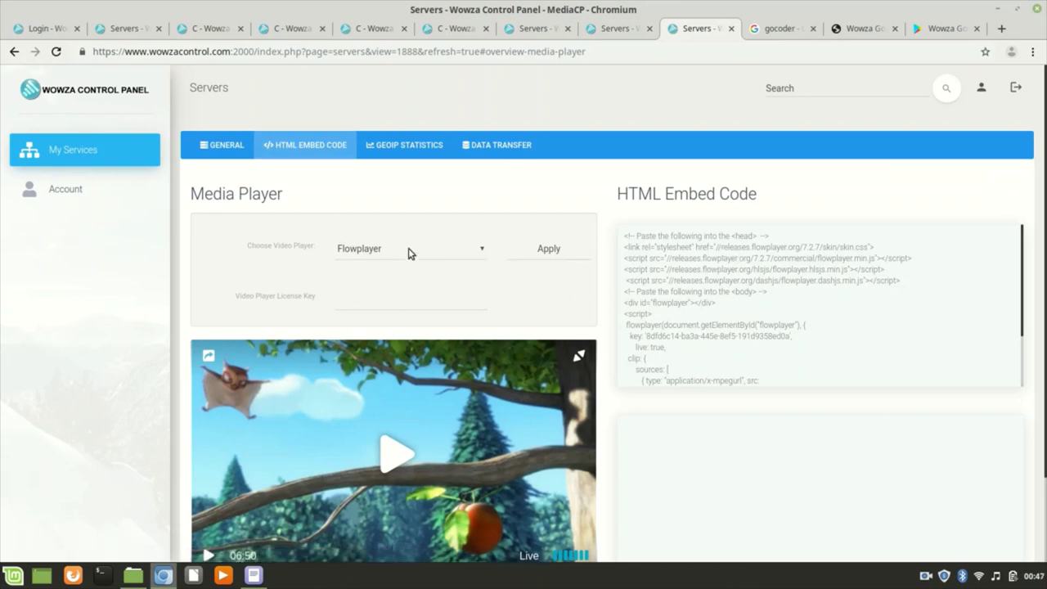
pyautogui.click(436, 252)
pyautogui.click(436, 249)
pyautogui.moveTo(705, 262); pyautogui.dragTo(824, 396)
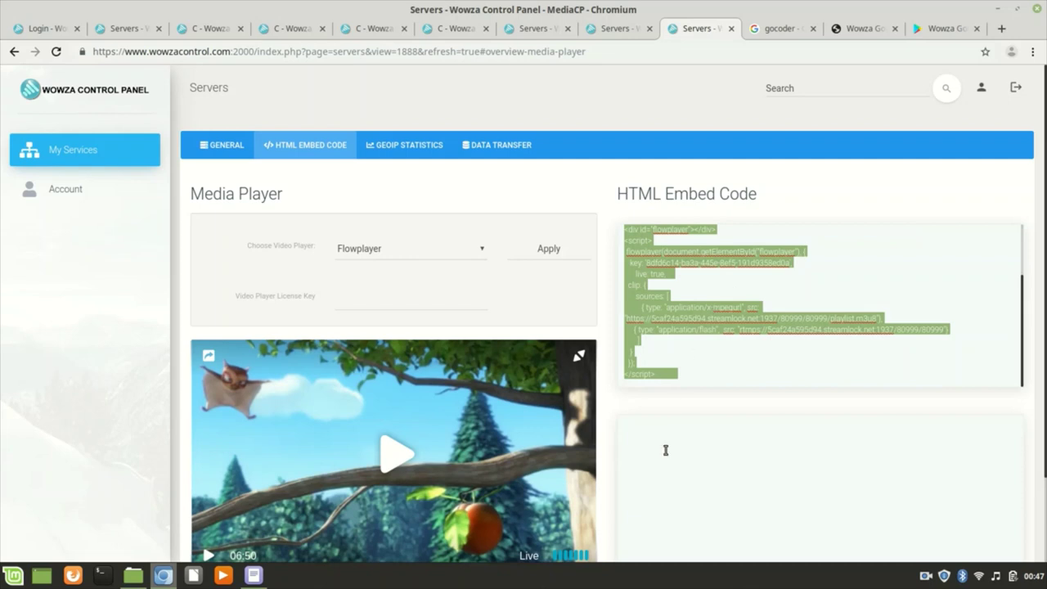
pyautogui.click(925, 578)
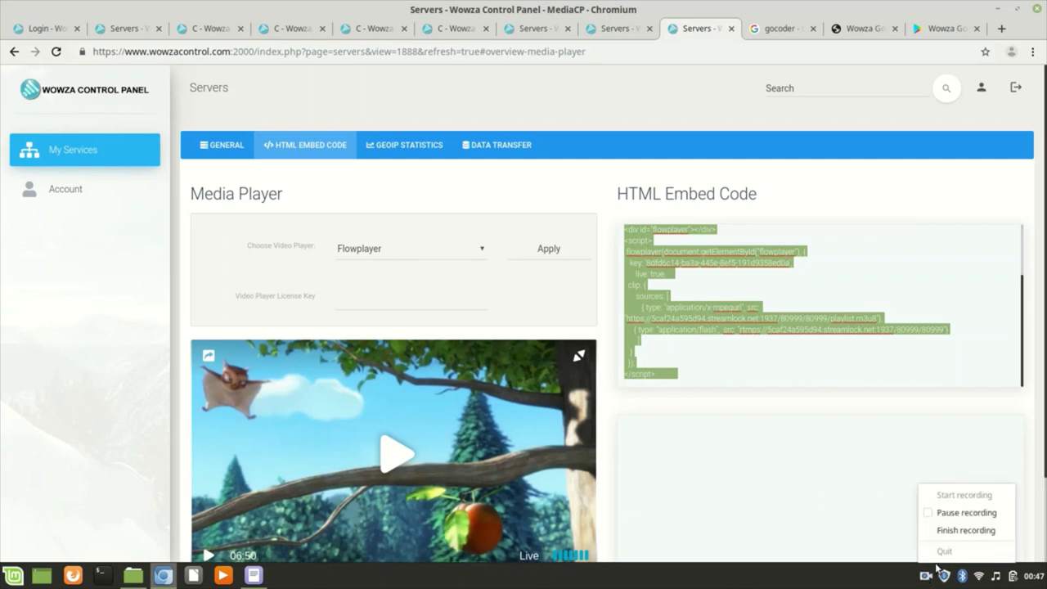